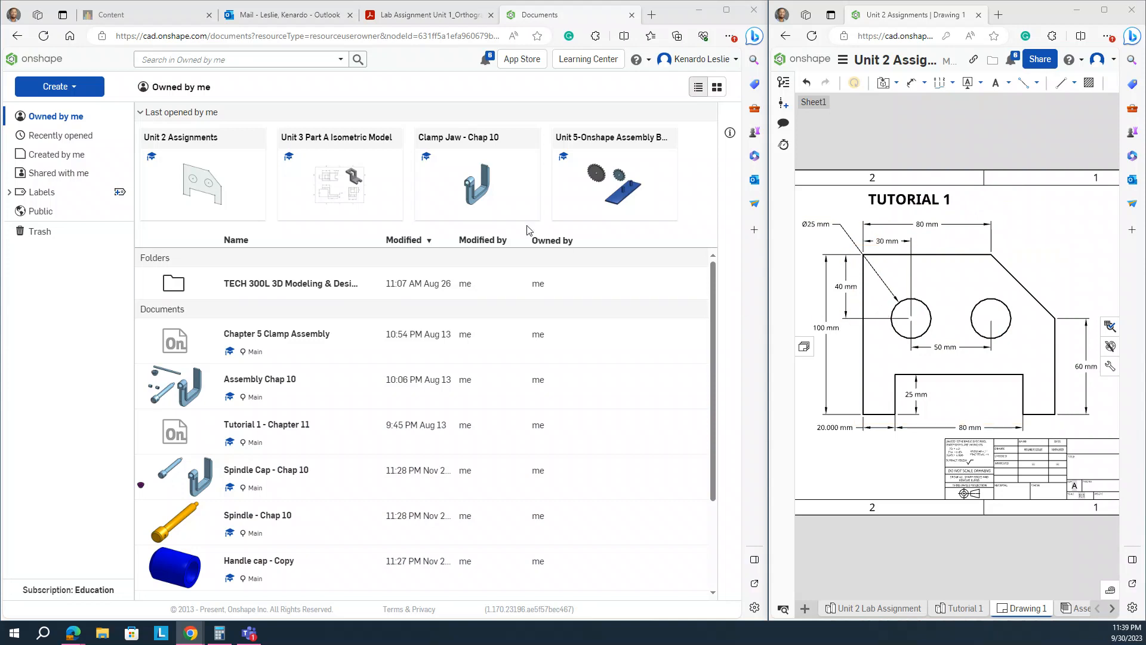
- Create a new document named "Tutorial 1"
{"action": "left_click", "coordinate": [59, 87]}
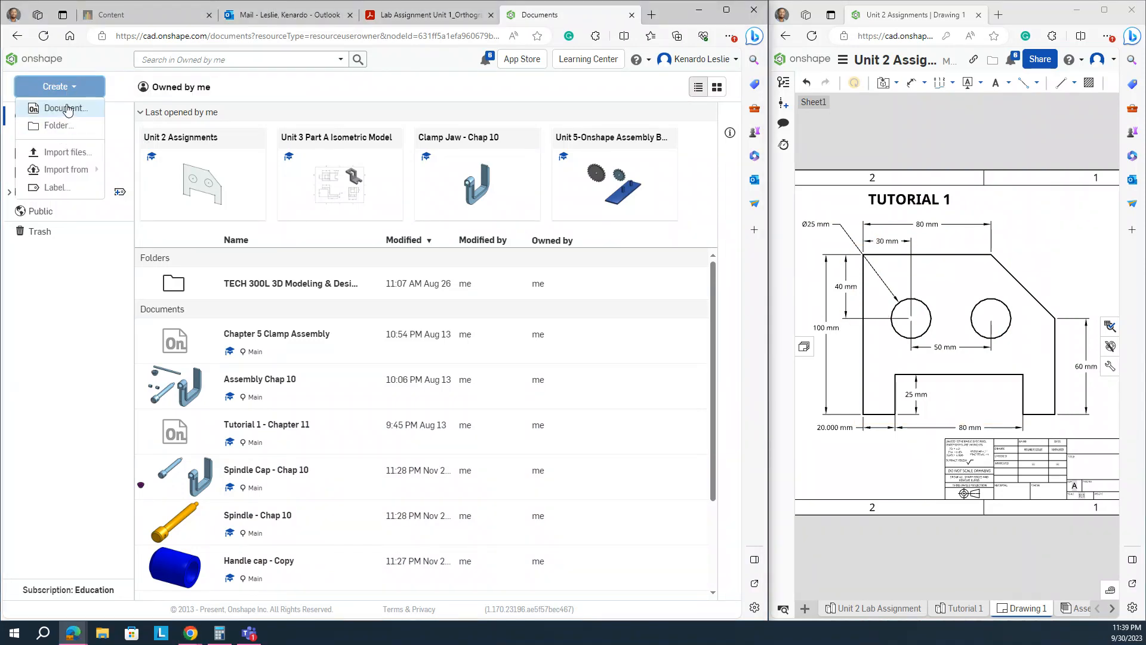
{"action": "left_click", "coordinate": [66, 108]}
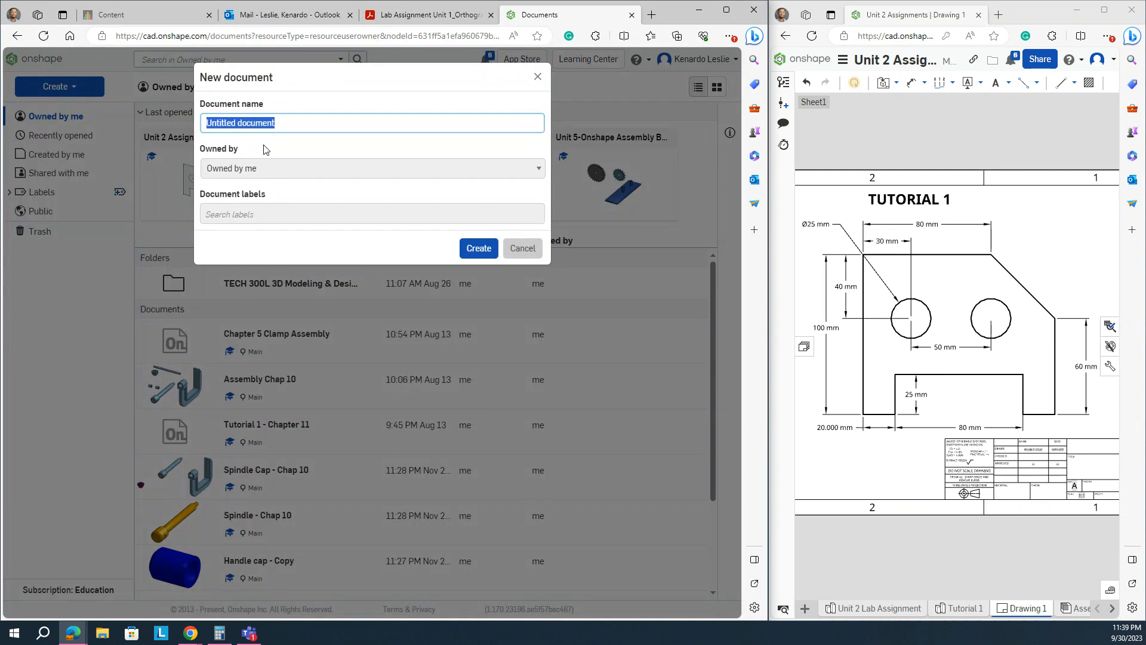
{"action": "type", "text": "Tutorial 1"}
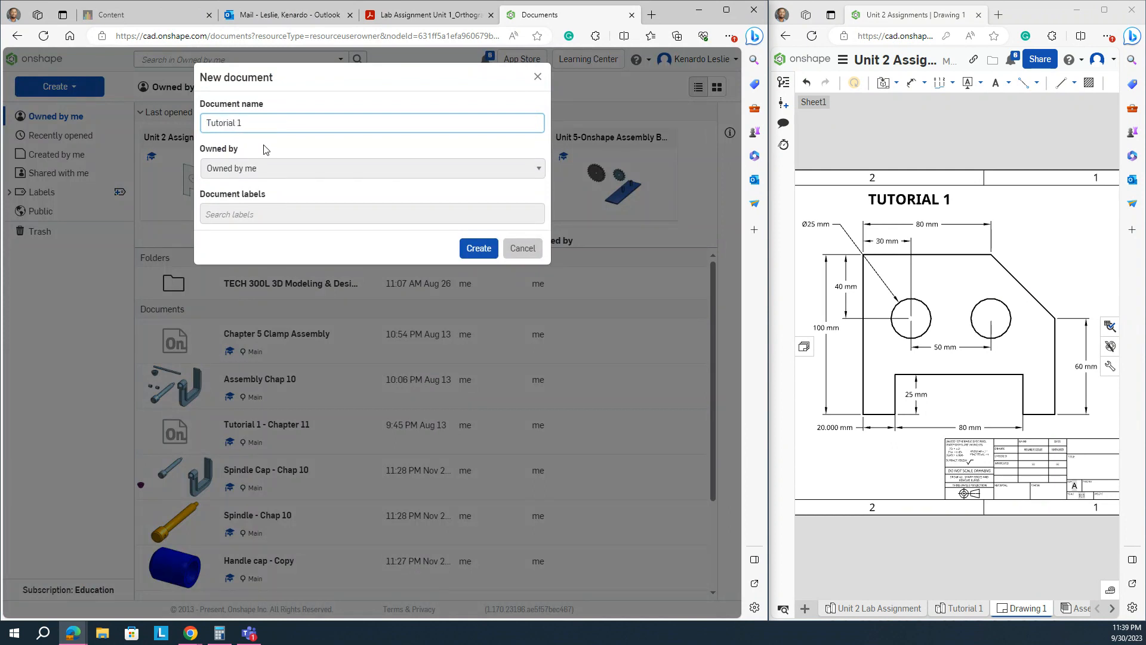
{"action": "left_click", "coordinate": [471, 250]}
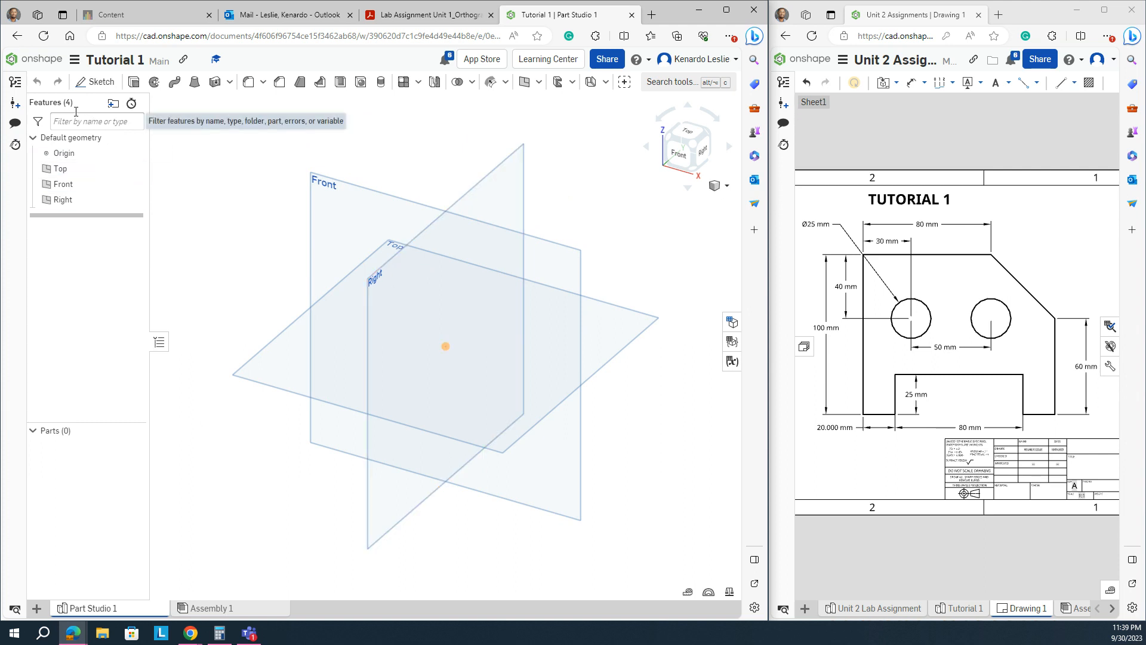
- Set the workspace's default length unit to Millimeter
{"action": "left_click", "coordinate": [74, 61]}
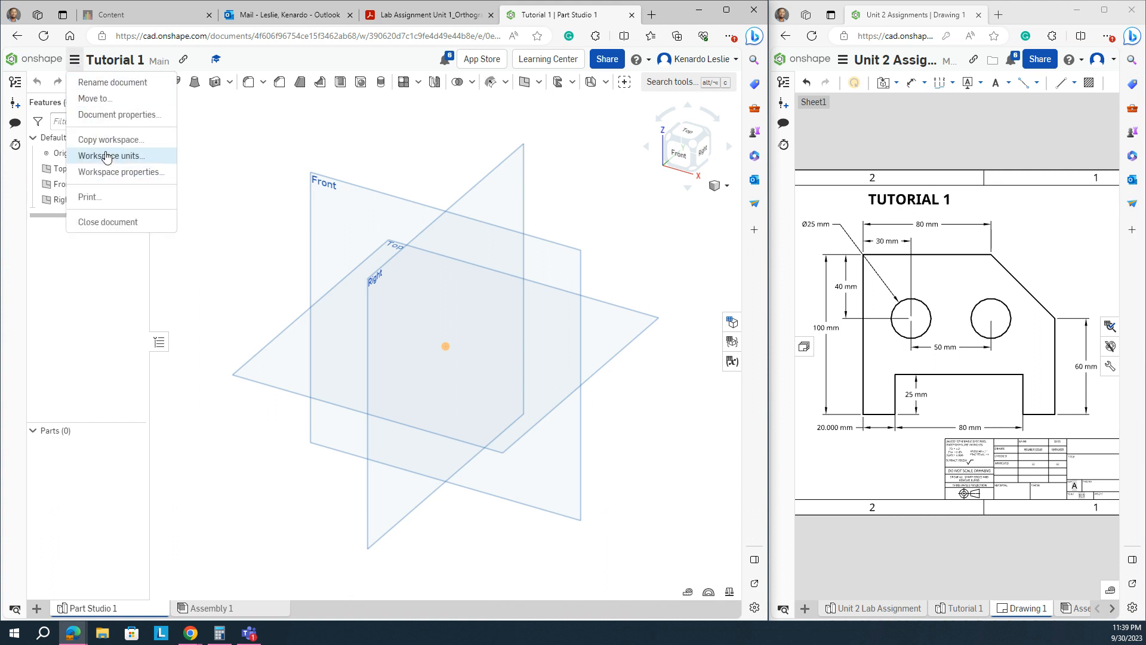
{"action": "left_click", "coordinate": [74, 61]}
{"action": "left_click", "coordinate": [74, 60]}
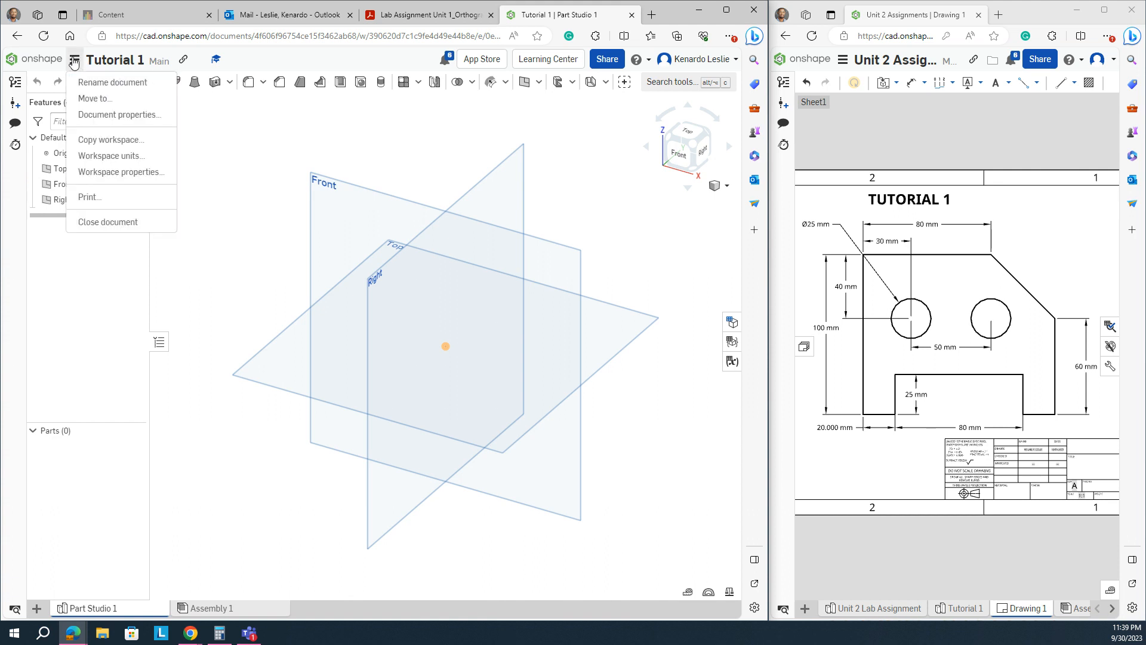
{"action": "left_click", "coordinate": [111, 157]}
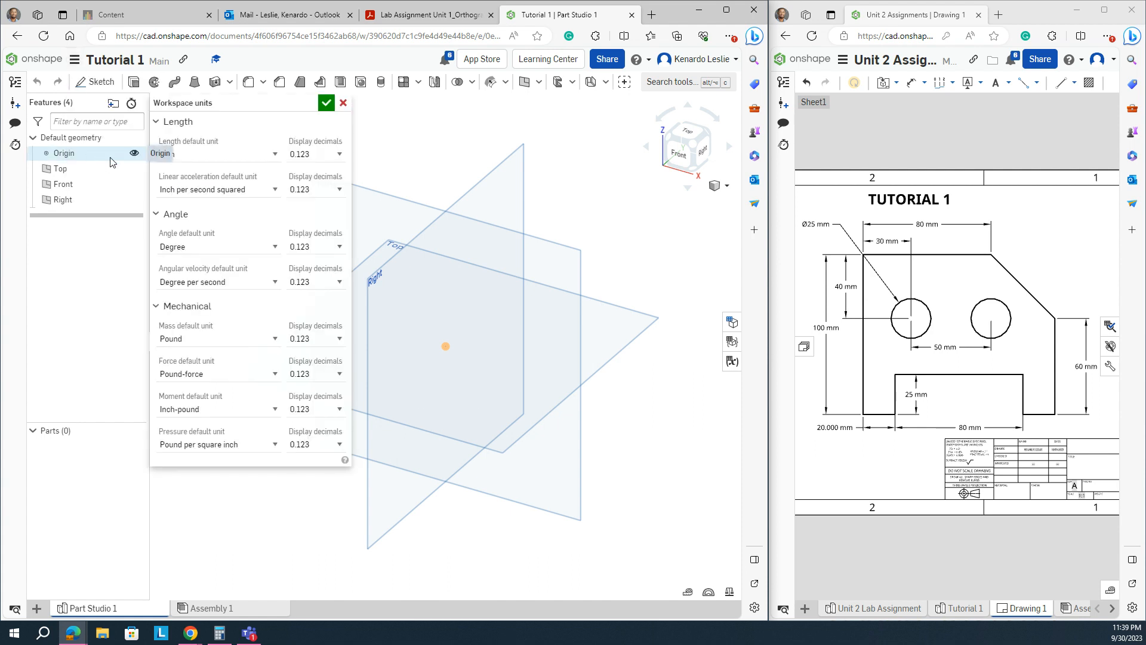
{"action": "left_click", "coordinate": [228, 155]}
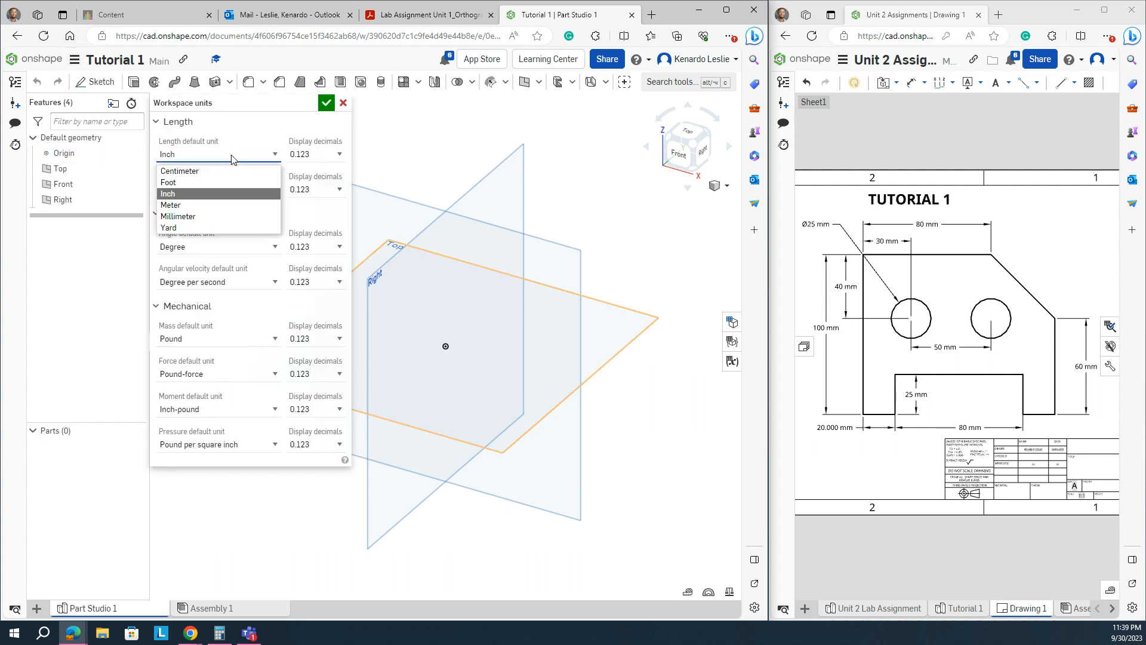
{"action": "left_click", "coordinate": [189, 218]}
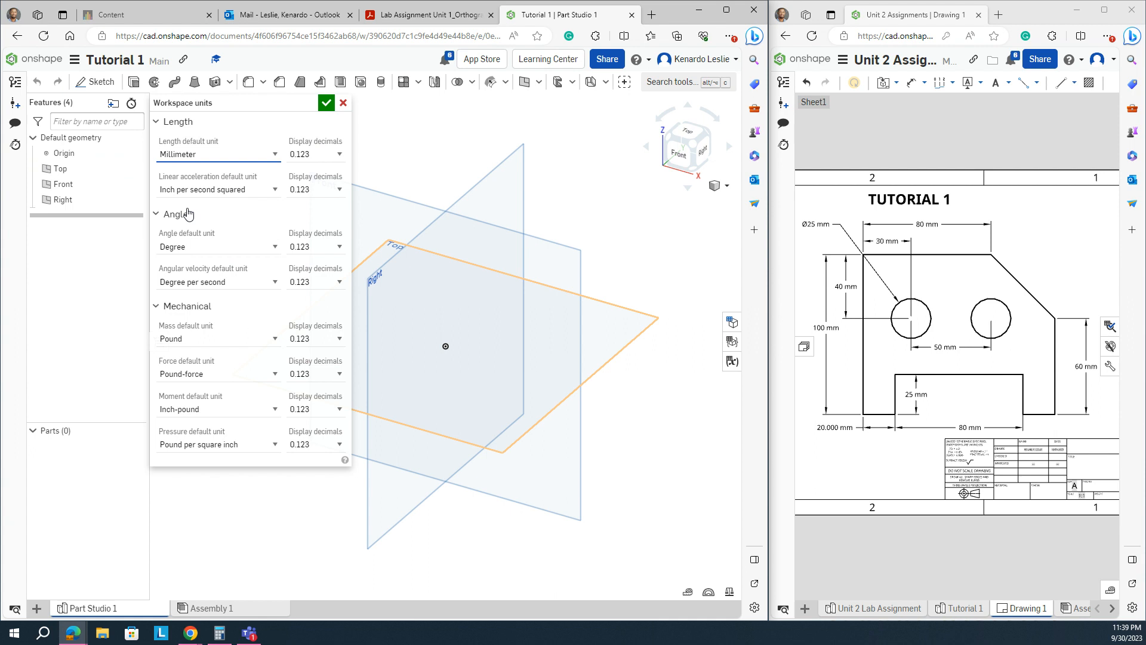
{"action": "left_click", "coordinate": [326, 104]}
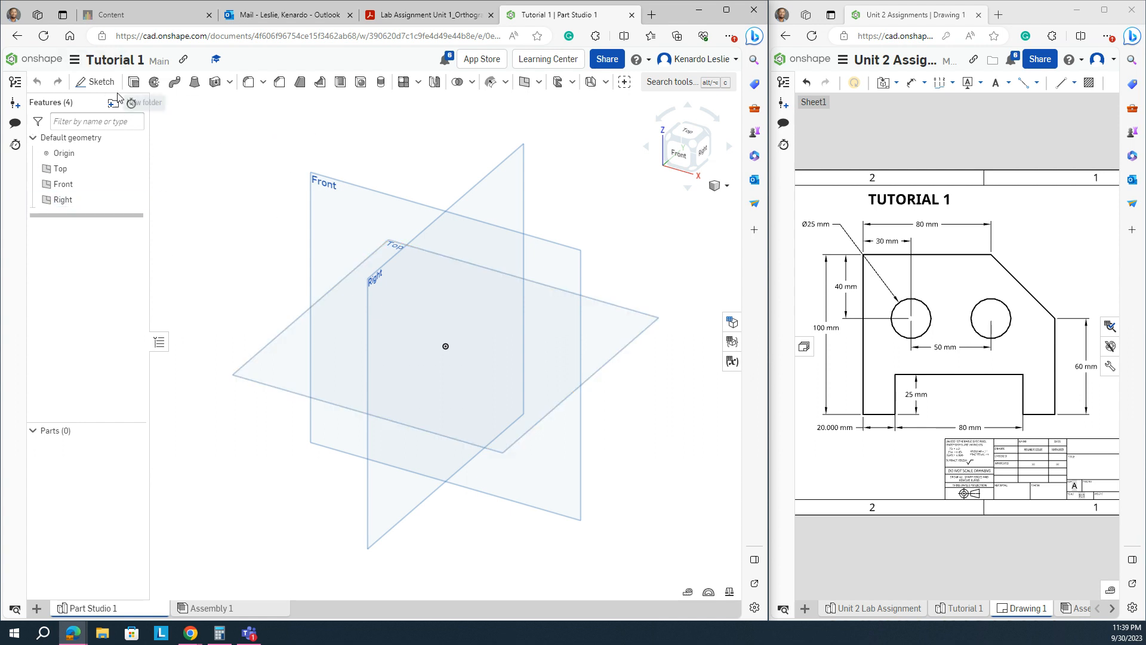
- Start a sketch on the Front plane, move its dialog below the feature list, and view the plane straight on
{"action": "left_click", "coordinate": [99, 83]}
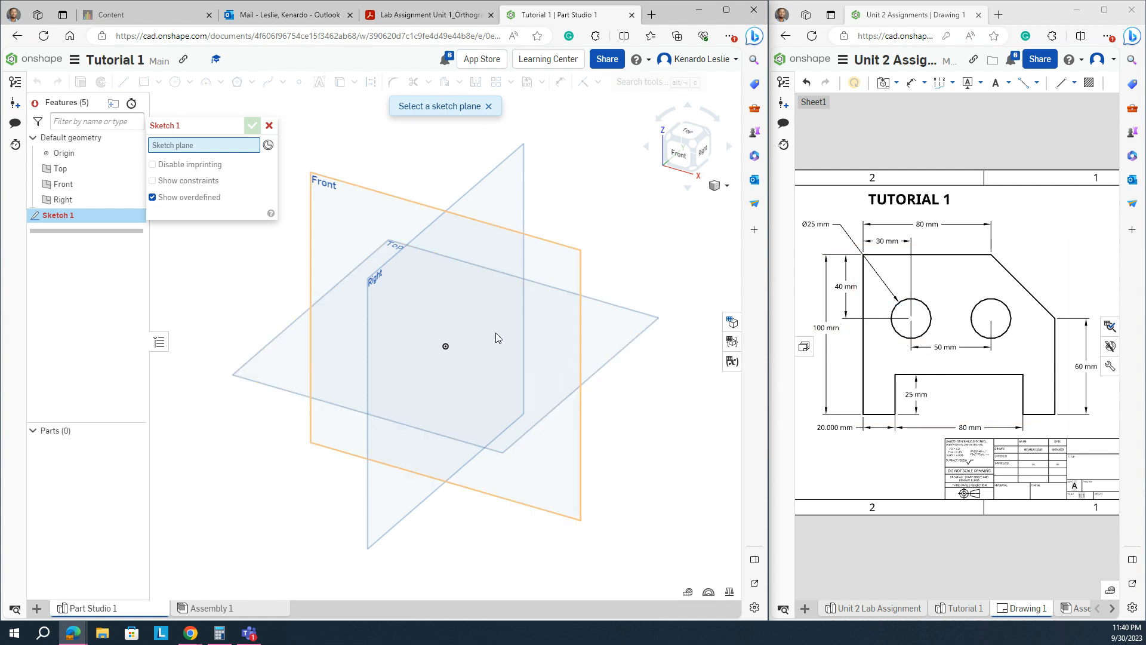
{"action": "left_click", "coordinate": [347, 208]}
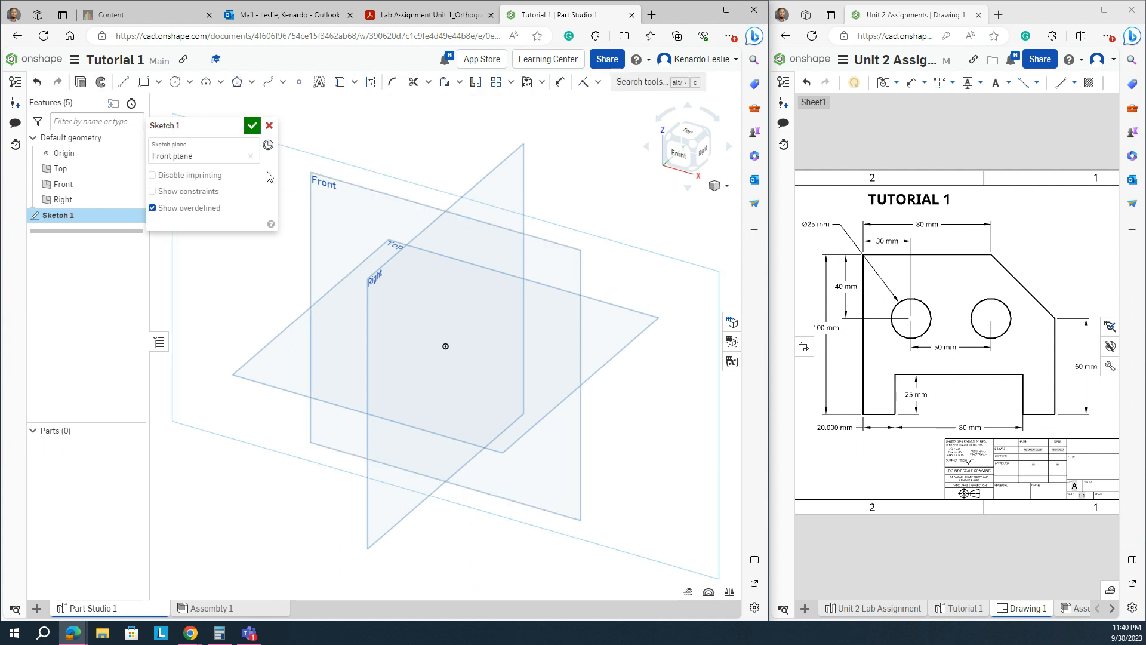
{"action": "mouse_move", "coordinate": [209, 126]}
{"action": "left_mouse_down"}
{"action": "mouse_move", "coordinate": [207, 192]}
{"action": "mouse_move", "coordinate": [147, 262]}
{"action": "mouse_move", "coordinate": [85, 257]}
{"action": "mouse_move", "coordinate": [154, 258]}
{"action": "mouse_move", "coordinate": [93, 250]}
{"action": "left_mouse_up"}
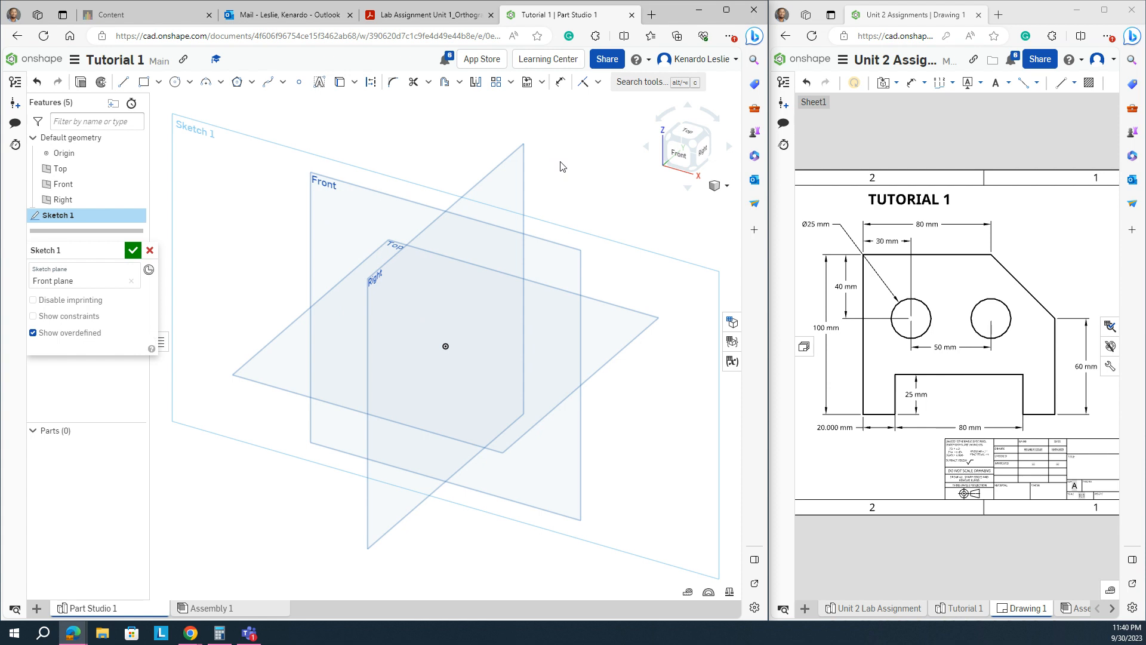
{"action": "key", "text": "n"}
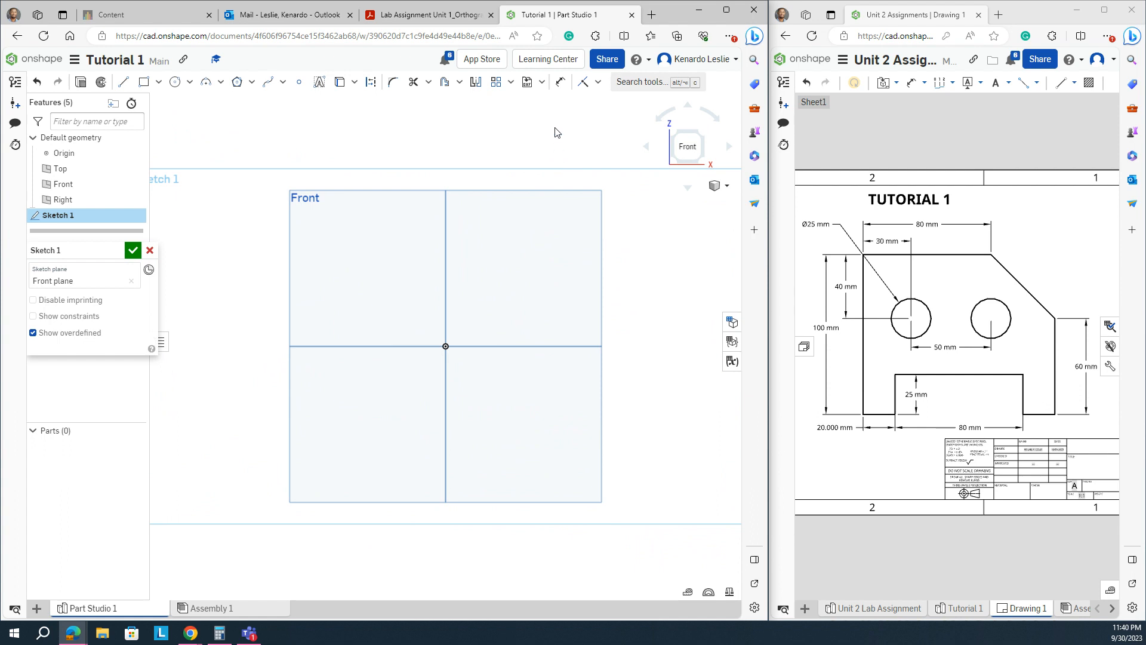
- Reorient the view normal to the sketch plane and hide all default planes
{"action": "right_click", "coordinate": [555, 132]}
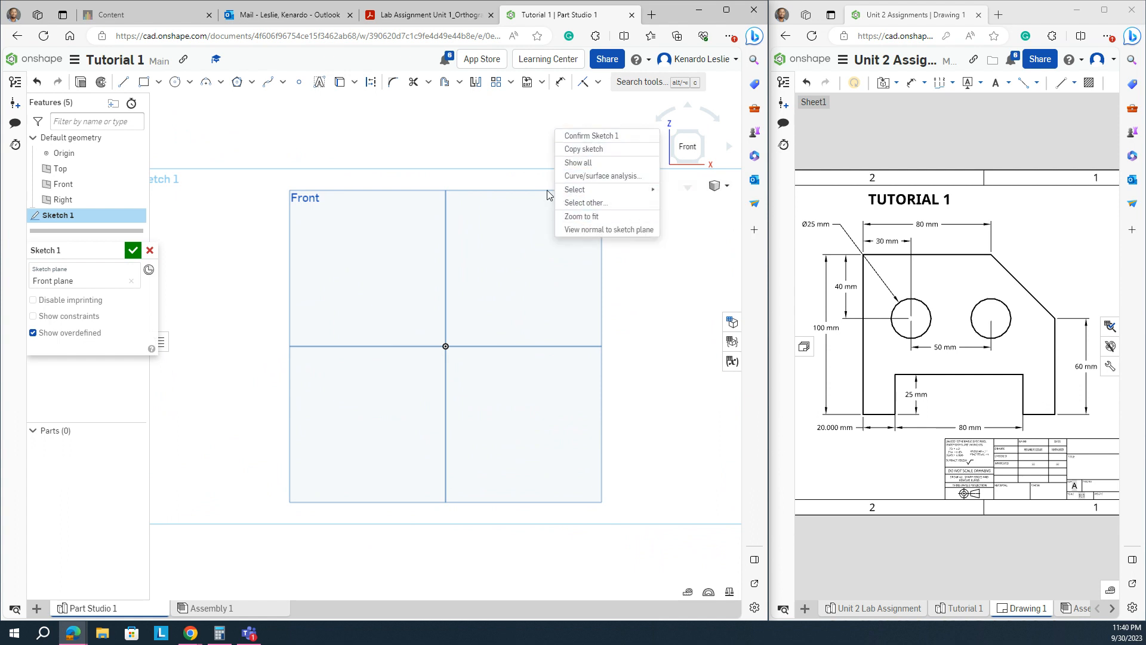
{"action": "left_click", "coordinate": [503, 127]}
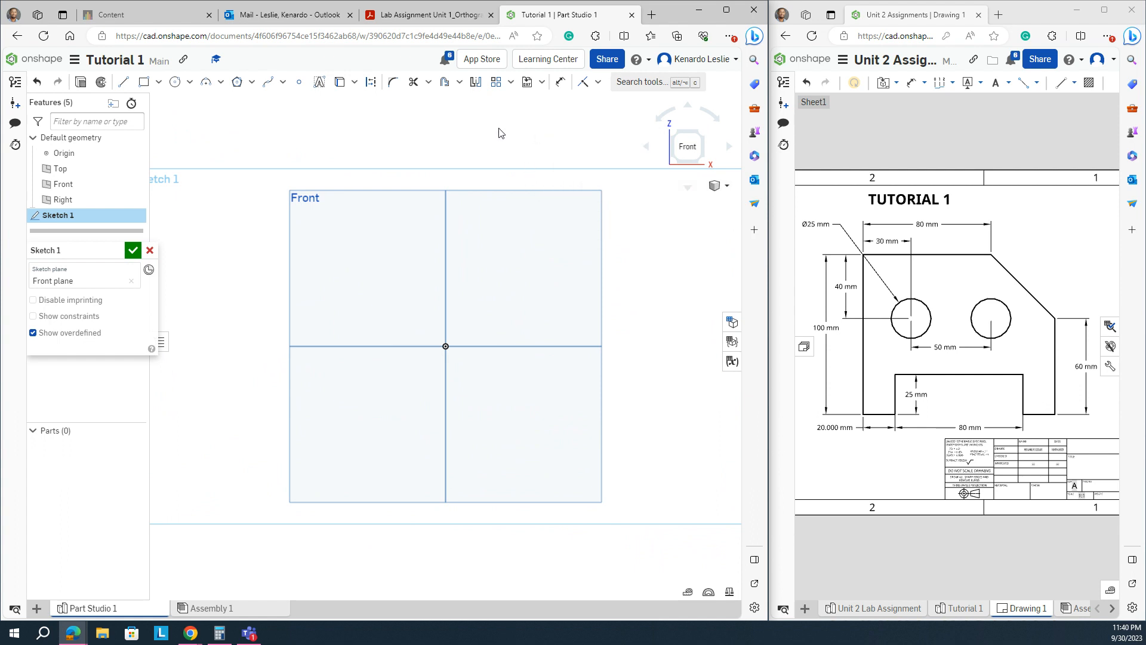
{"action": "mouse_move", "coordinate": [502, 129]}
{"action": "right_mouse_down"}
{"action": "mouse_move", "coordinate": [517, 154]}
{"action": "mouse_move", "coordinate": [521, 136]}
{"action": "right_mouse_up"}
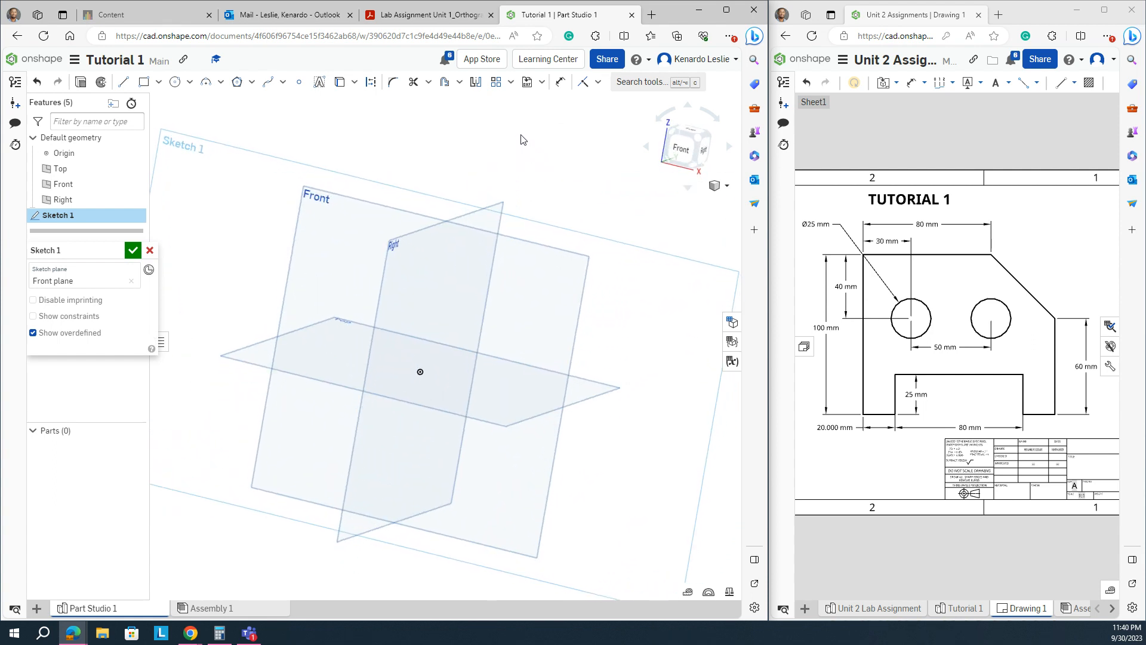
{"action": "right_click", "coordinate": [542, 162]}
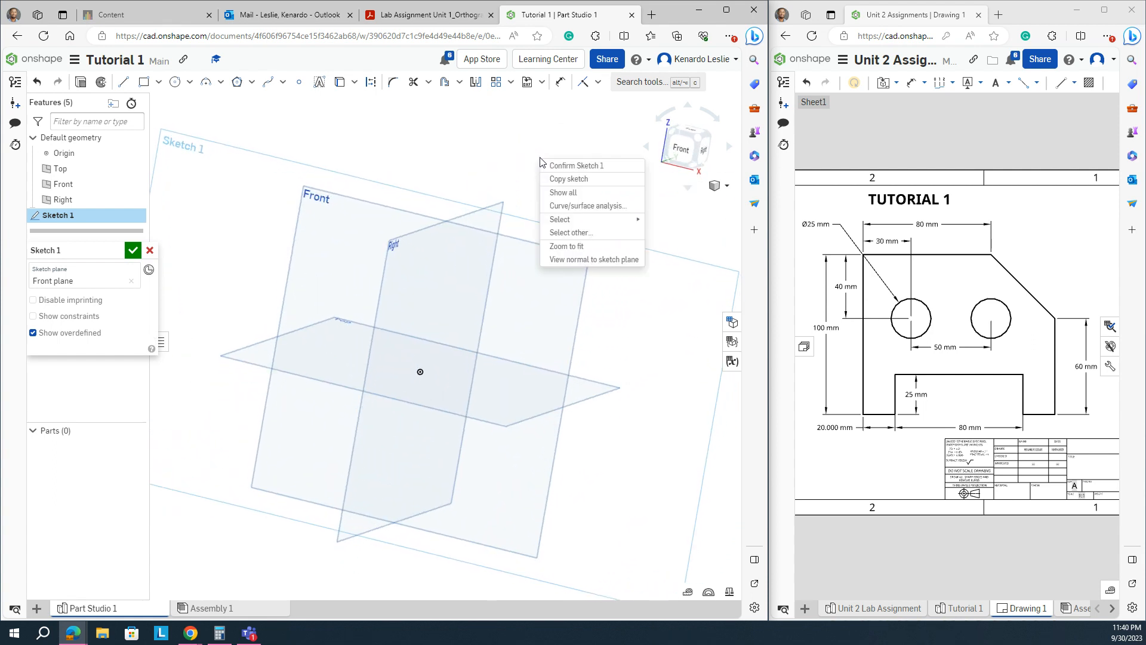
{"action": "left_click", "coordinate": [573, 262]}
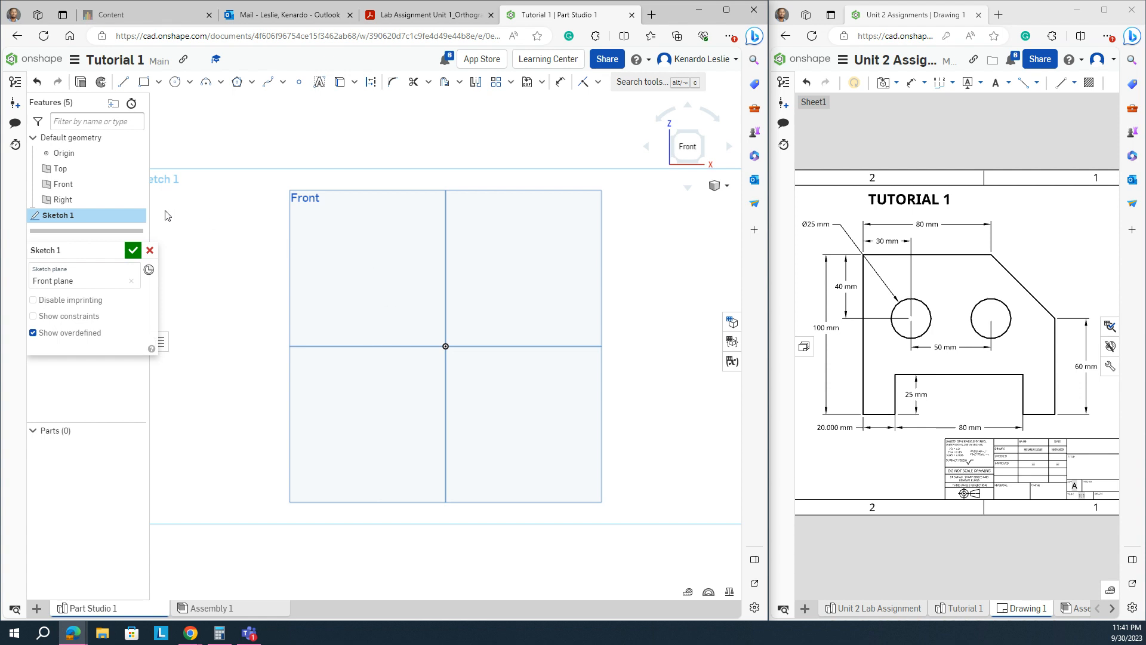
{"action": "right_click", "coordinate": [93, 189]}
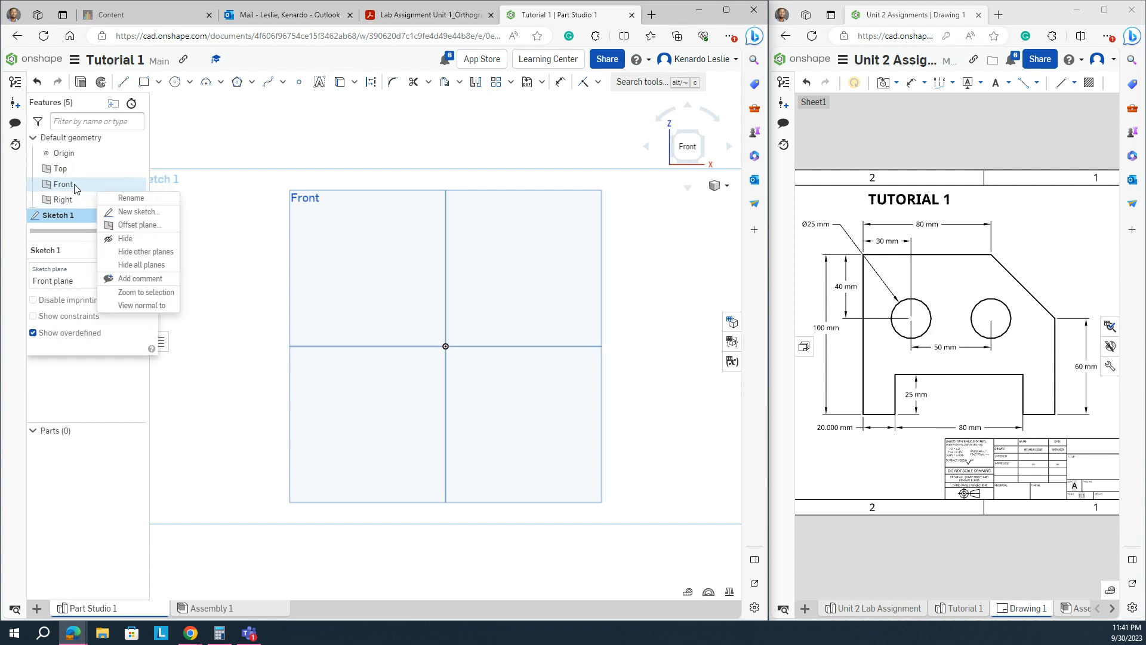
{"action": "left_click", "coordinate": [143, 265]}
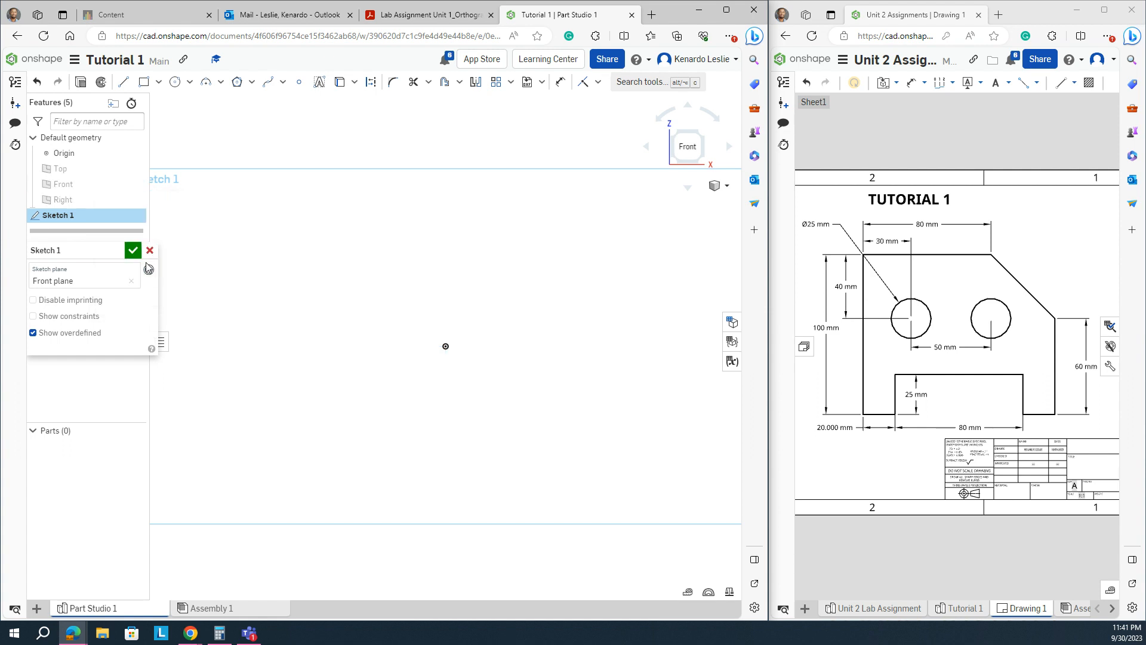
- Sketch the outer outline from the origin: about 89 mm up, 75 mm across, a diagonal corner, and about 59 mm down
{"action": "scroll", "coordinate": [287, 249], "scroll_direction": "down", "scroll_amount": 2}
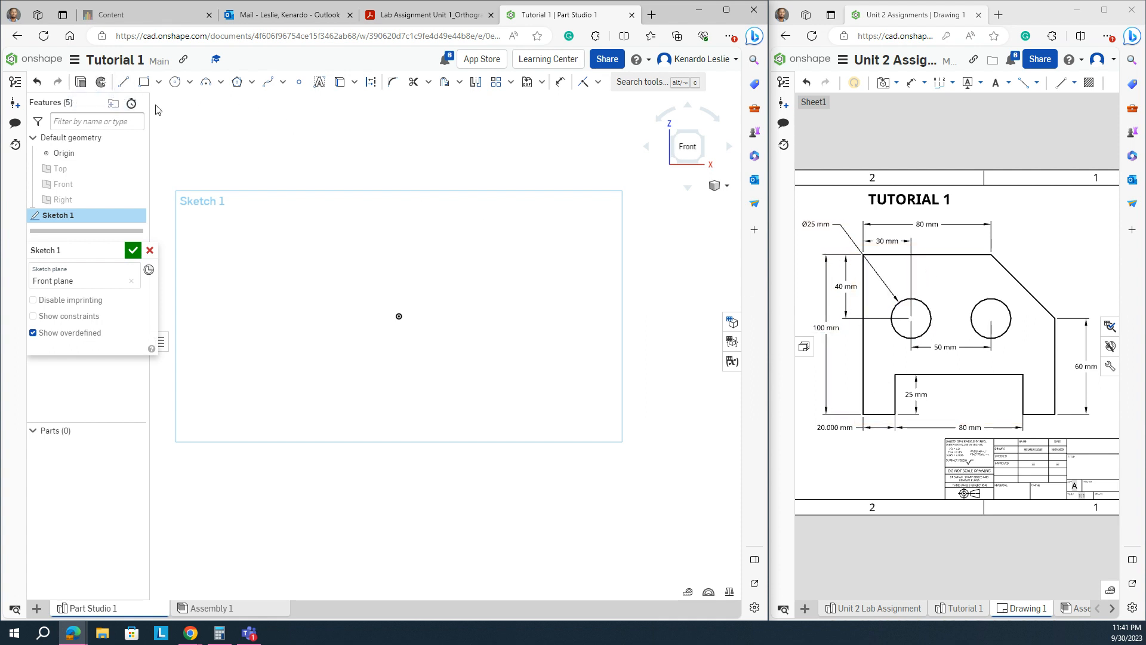
{"action": "left_click", "coordinate": [122, 90]}
{"action": "left_click", "coordinate": [399, 317]}
{"action": "mouse_move", "coordinate": [398, 317]}
{"action": "left_mouse_down"}
{"action": "mouse_move", "coordinate": [432, 271]}
{"action": "mouse_move", "coordinate": [360, 187]}
{"action": "mouse_move", "coordinate": [384, 149]}
{"action": "mouse_move", "coordinate": [460, 181]}
{"action": "mouse_move", "coordinate": [400, 179]}
{"action": "mouse_move", "coordinate": [400, 203]}
{"action": "mouse_move", "coordinate": [400, 187]}
{"action": "left_mouse_up"}
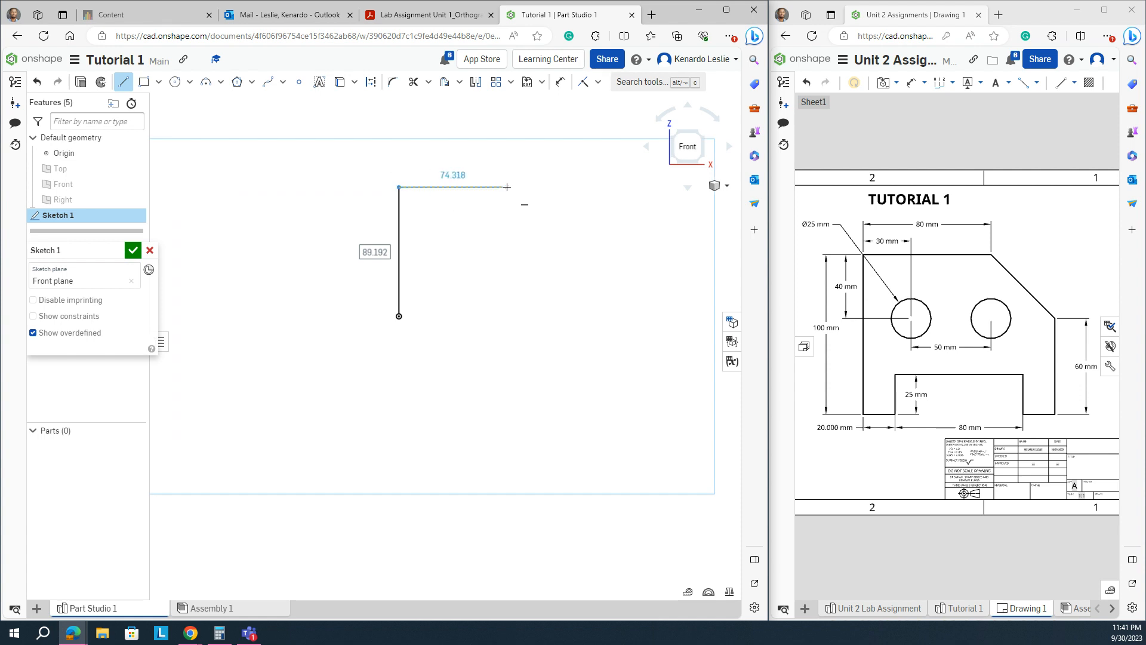
{"action": "left_click", "coordinate": [507, 187]}
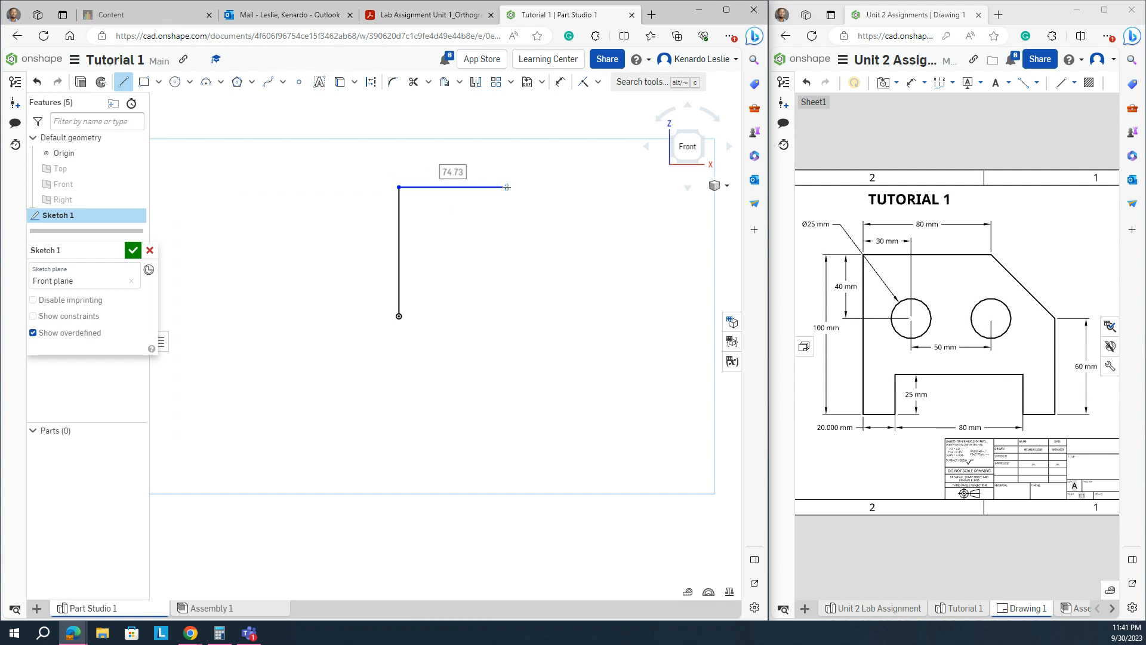
{"action": "left_click", "coordinate": [547, 231]}
{"action": "left_click", "coordinate": [547, 316]}
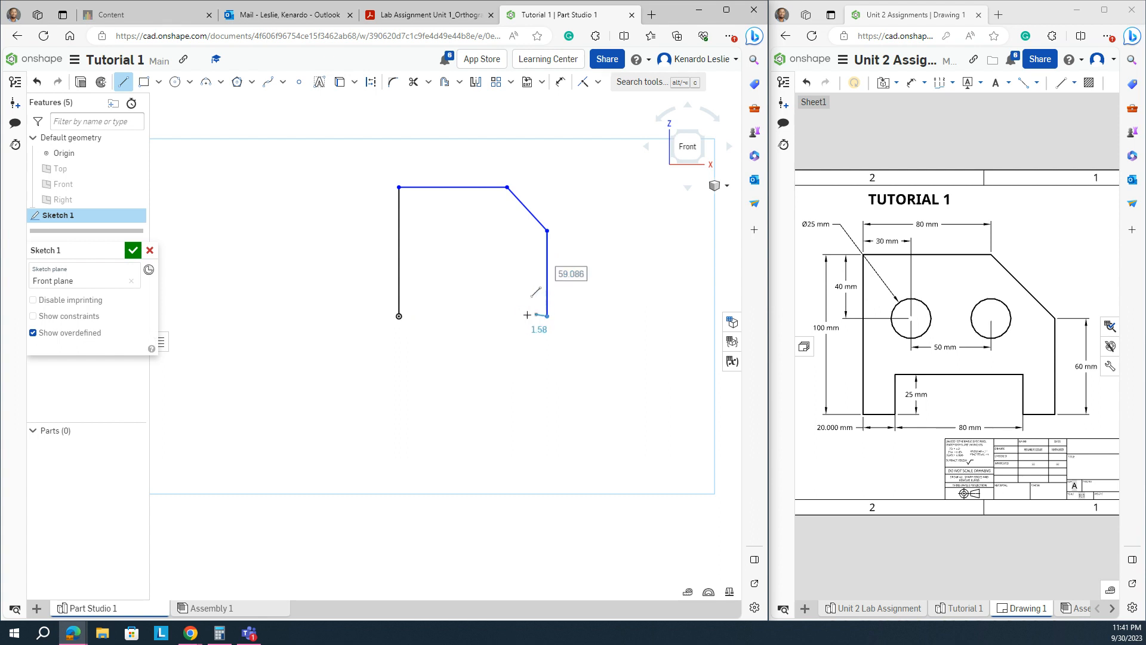
- Close the outline at the origin with feet about 24 and 25 mm wide around a notch about 54 mm wide and 21 mm high
{"action": "left_click", "coordinate": [512, 316]}
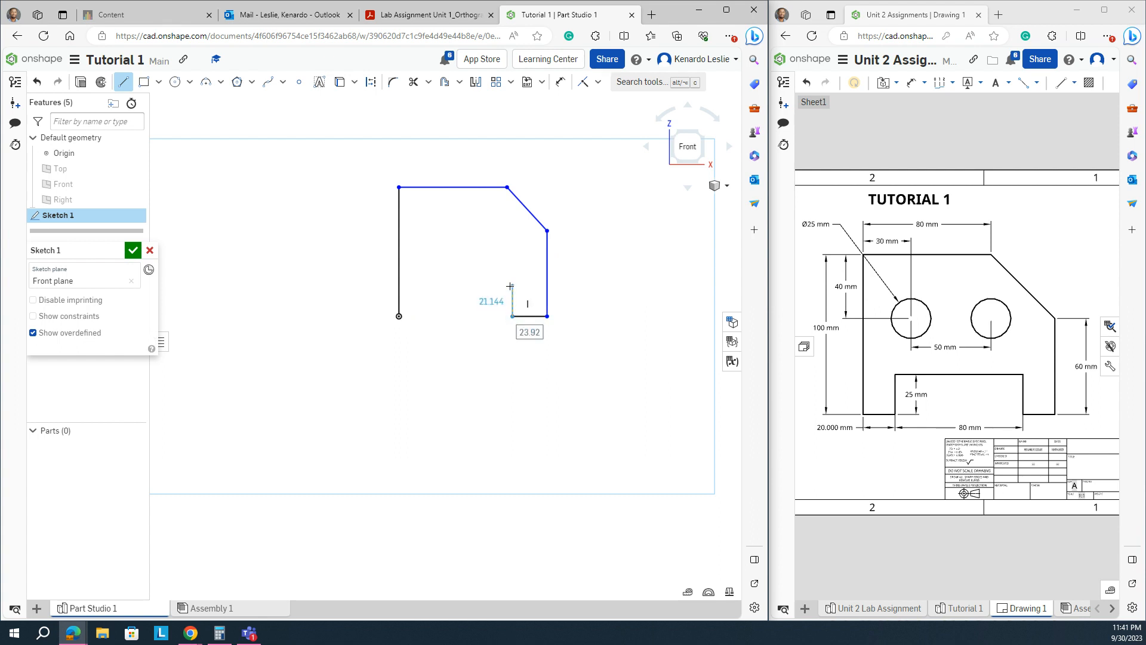
{"action": "left_click", "coordinate": [513, 286]}
{"action": "left_click", "coordinate": [436, 284]}
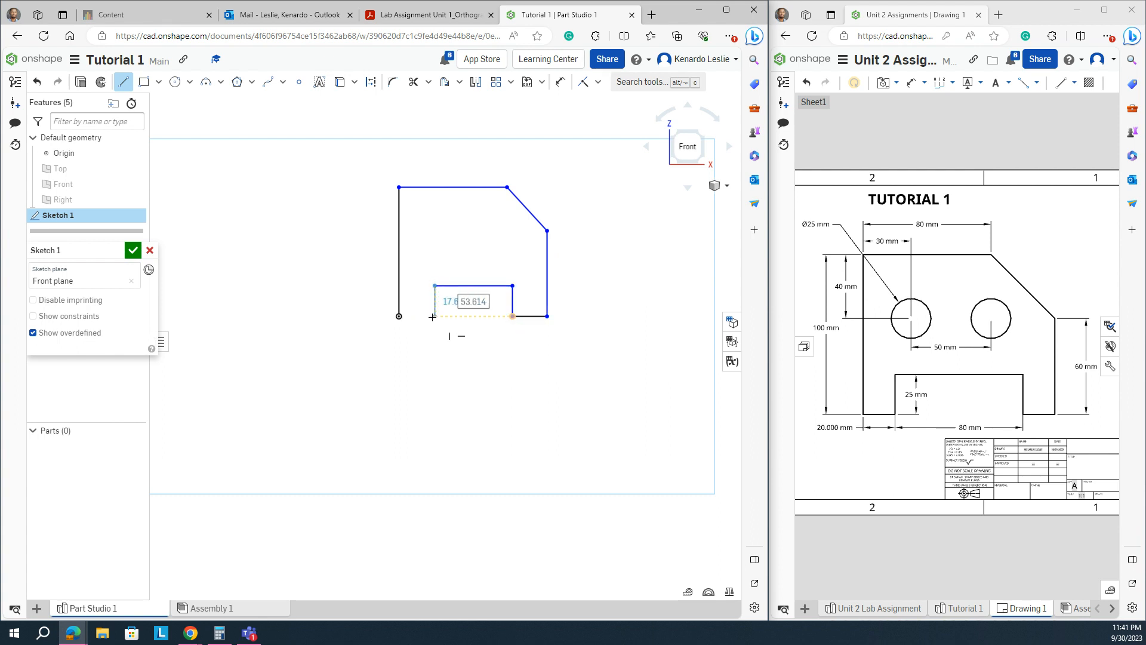
{"action": "key", "text": "t"}
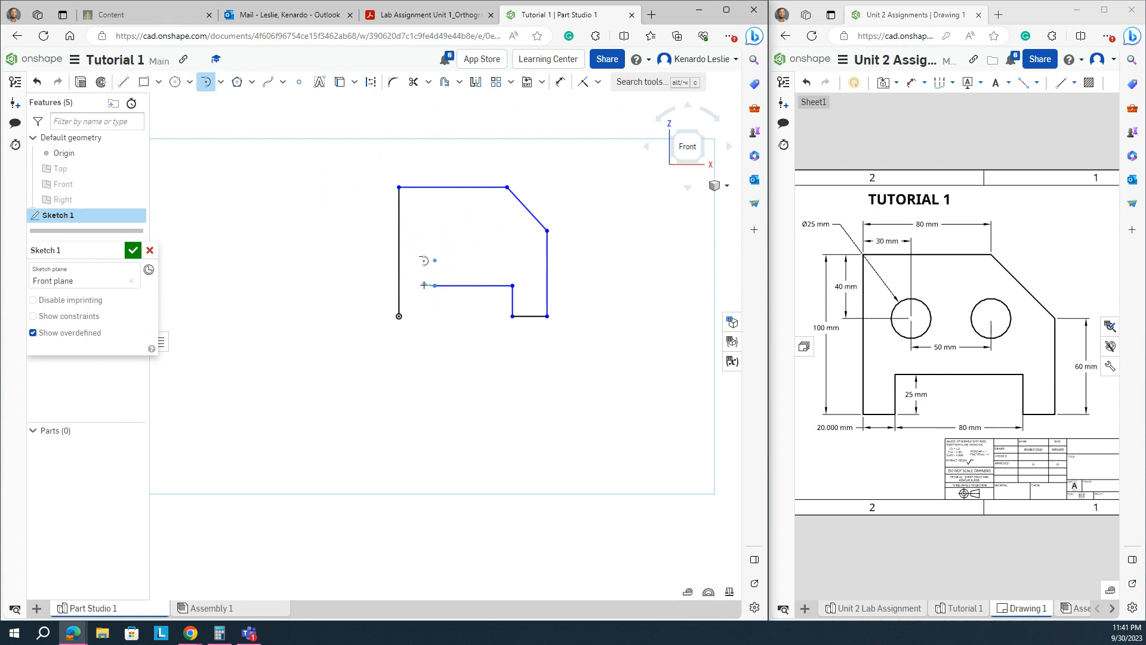
{"action": "key", "text": "l"}
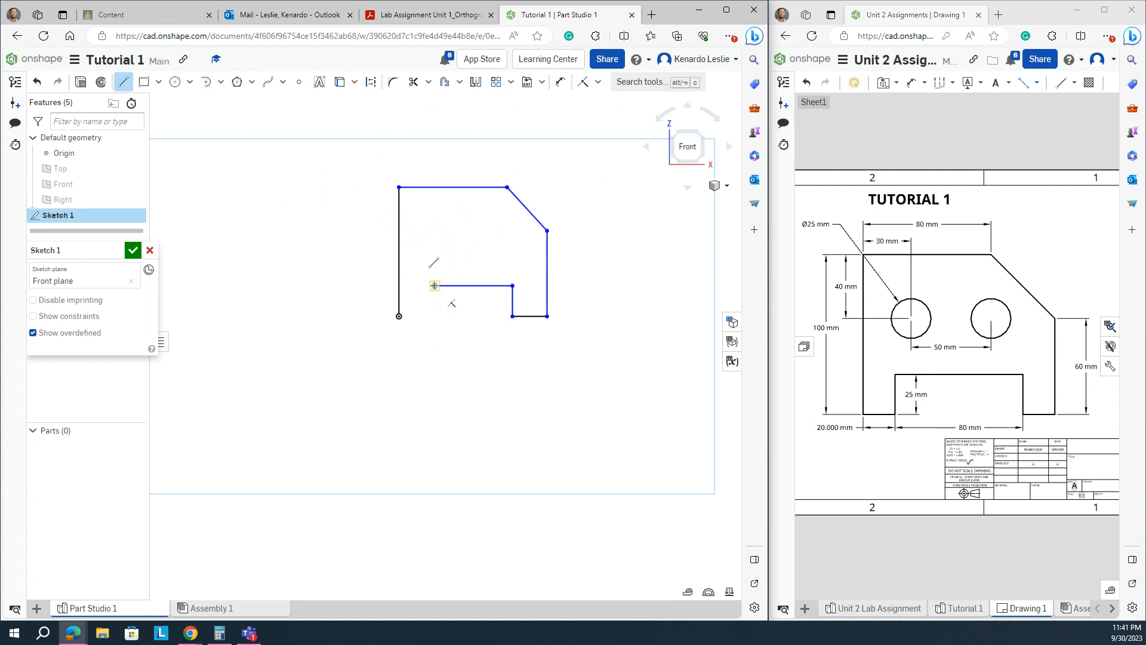
{"action": "left_click", "coordinate": [435, 285]}
{"action": "left_click", "coordinate": [434, 317]}
{"action": "key", "text": "a"}
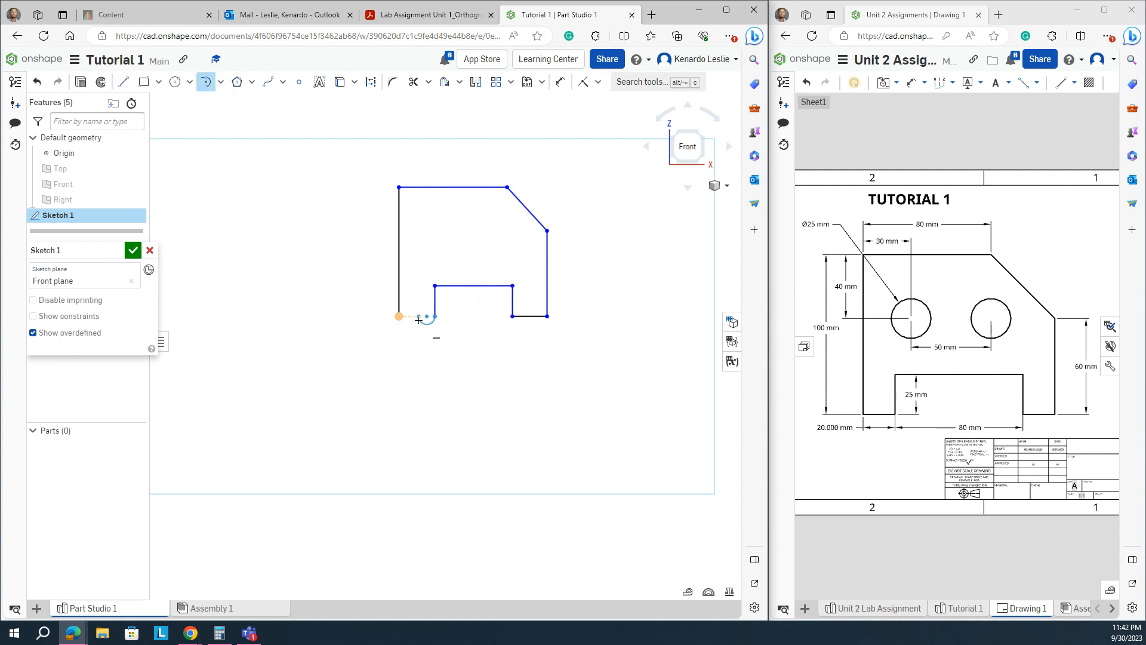
{"action": "key", "text": "l"}
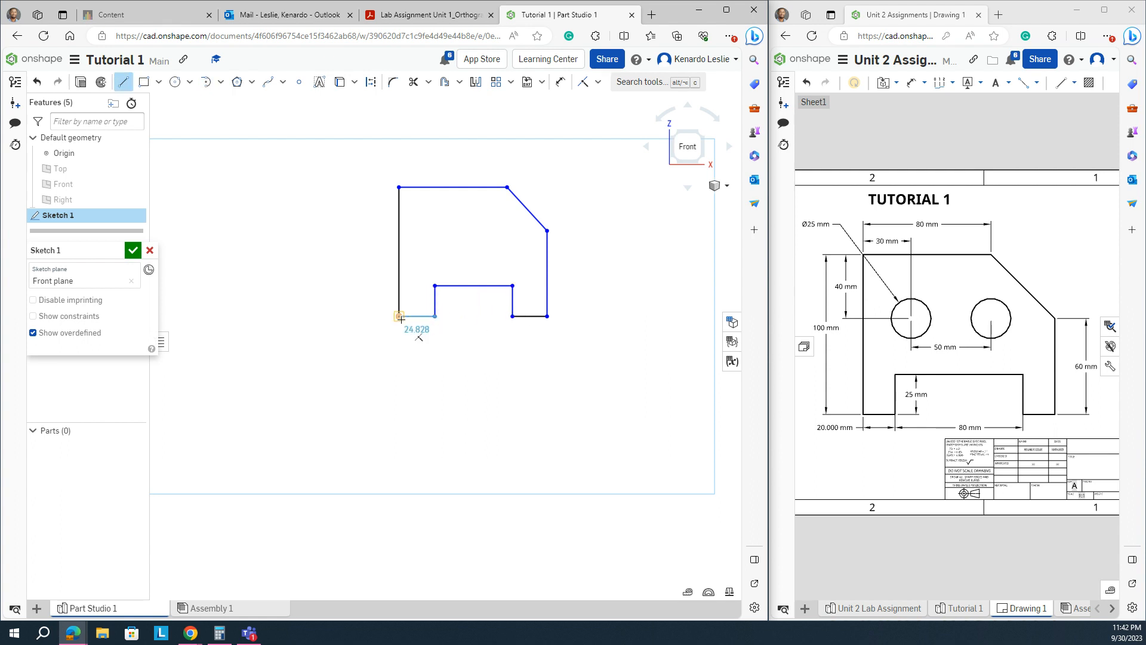
{"action": "left_click", "coordinate": [400, 316]}
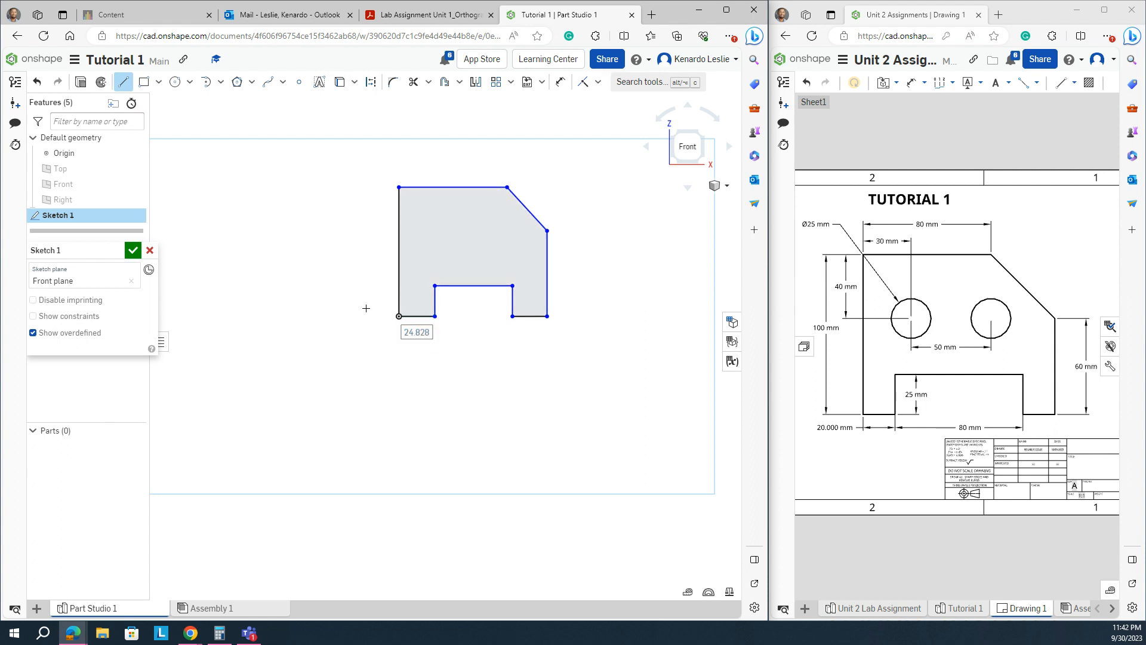
{"action": "key", "text": "Escape"}
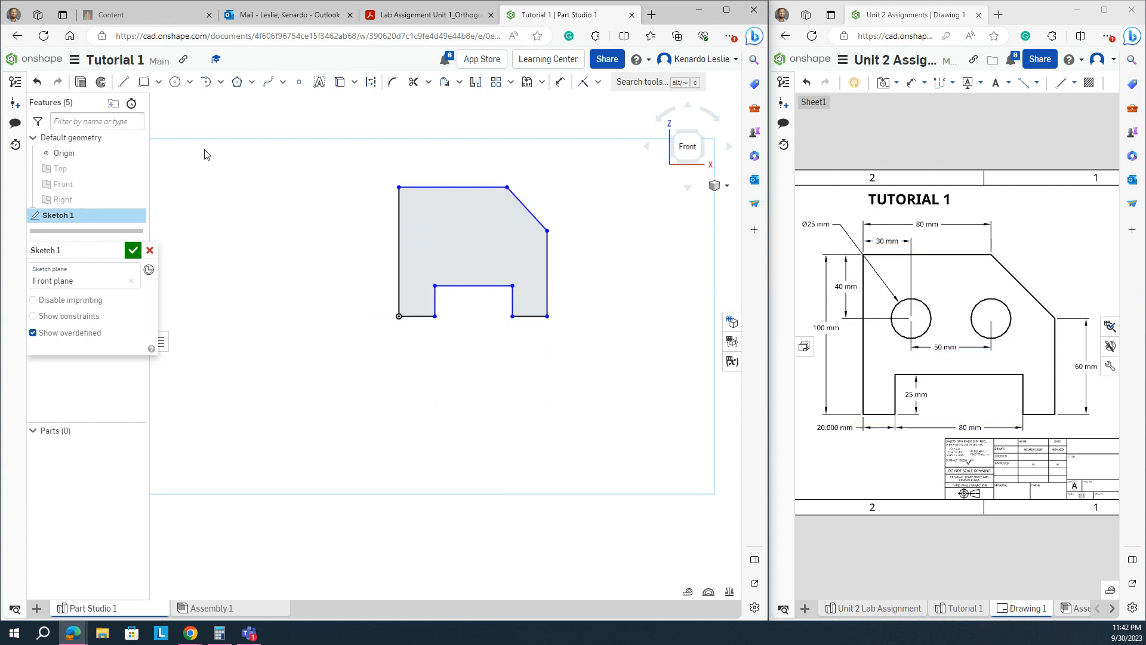
- Sketch two circles in the plate's upper area, the left about 21 mm and the right about 24 mm in diameter
{"action": "left_click", "coordinate": [173, 85]}
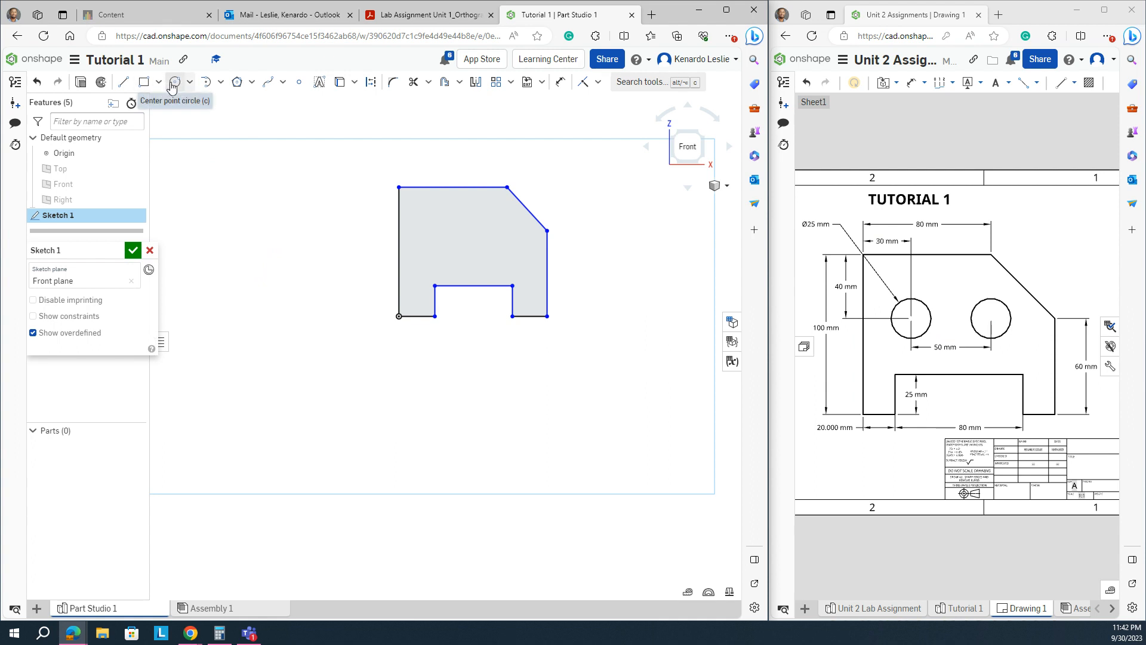
{"action": "left_click", "coordinate": [172, 84]}
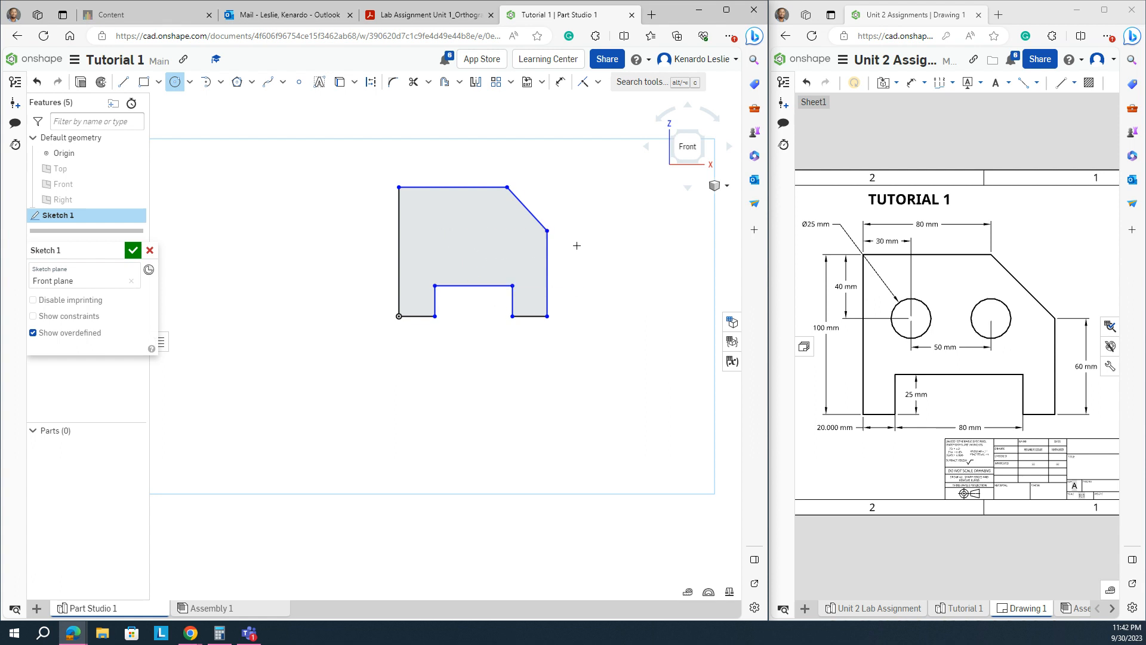
{"action": "scroll", "coordinate": [457, 216], "scroll_direction": "up", "scroll_amount": 3}
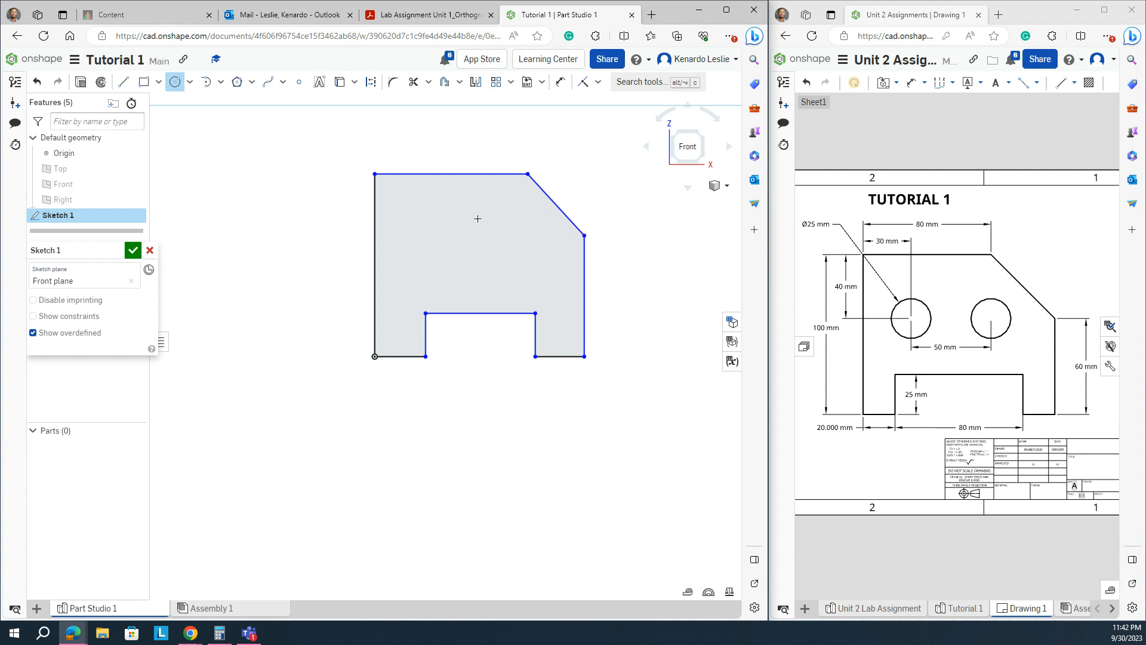
{"action": "left_click", "coordinate": [425, 211]}
{"action": "left_click", "coordinate": [447, 212]}
{"action": "left_click", "coordinate": [504, 205]}
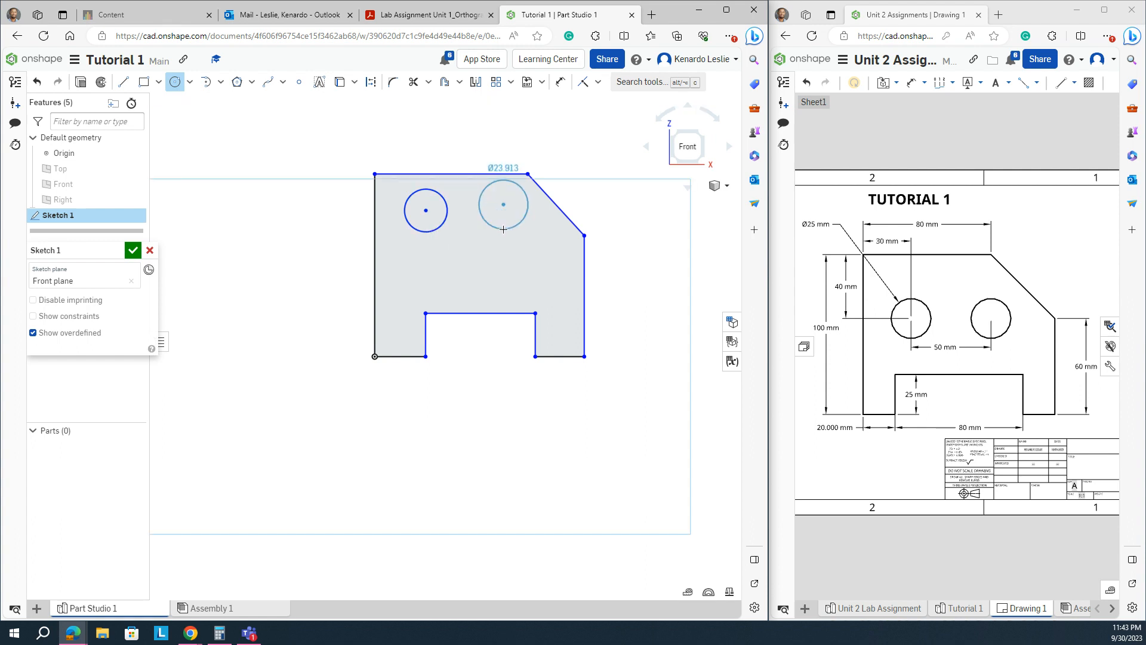
{"action": "left_click", "coordinate": [528, 206]}
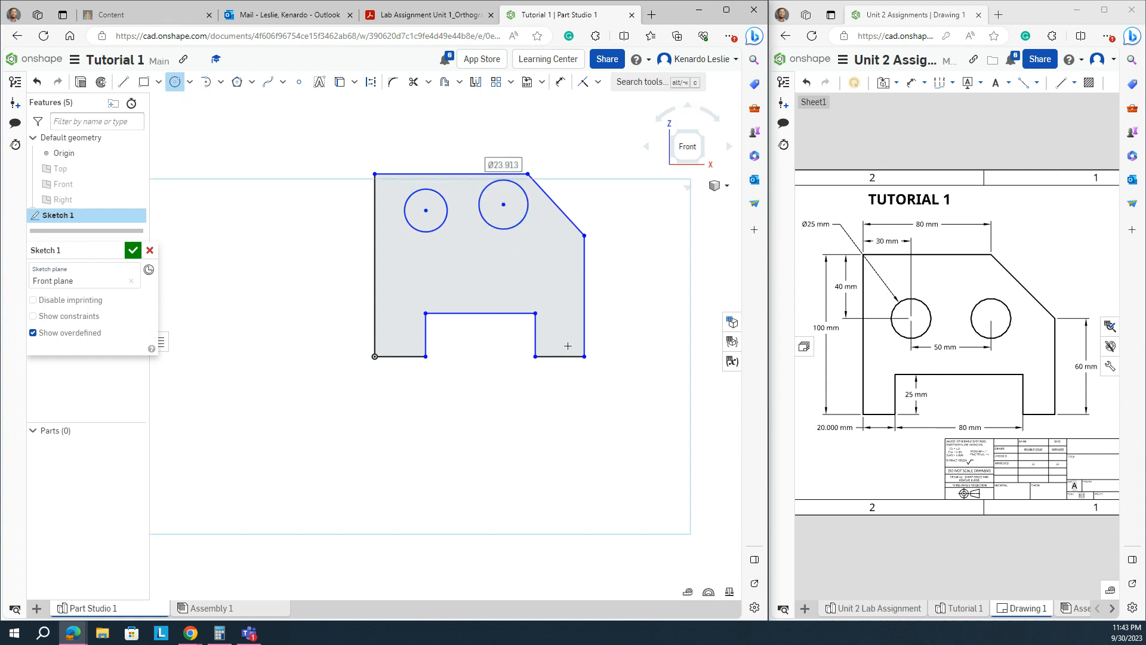
{"action": "key", "text": "Escape"}
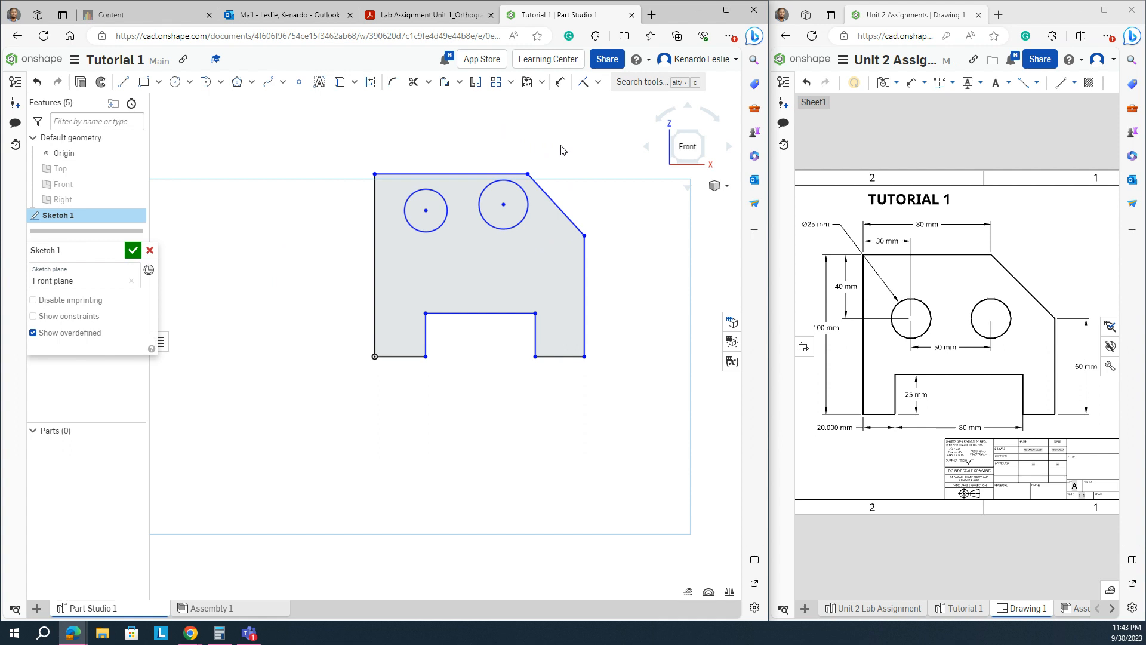
- Dimension the height of the plate's left edge and the width of its left foot
{"action": "left_click", "coordinate": [561, 84]}
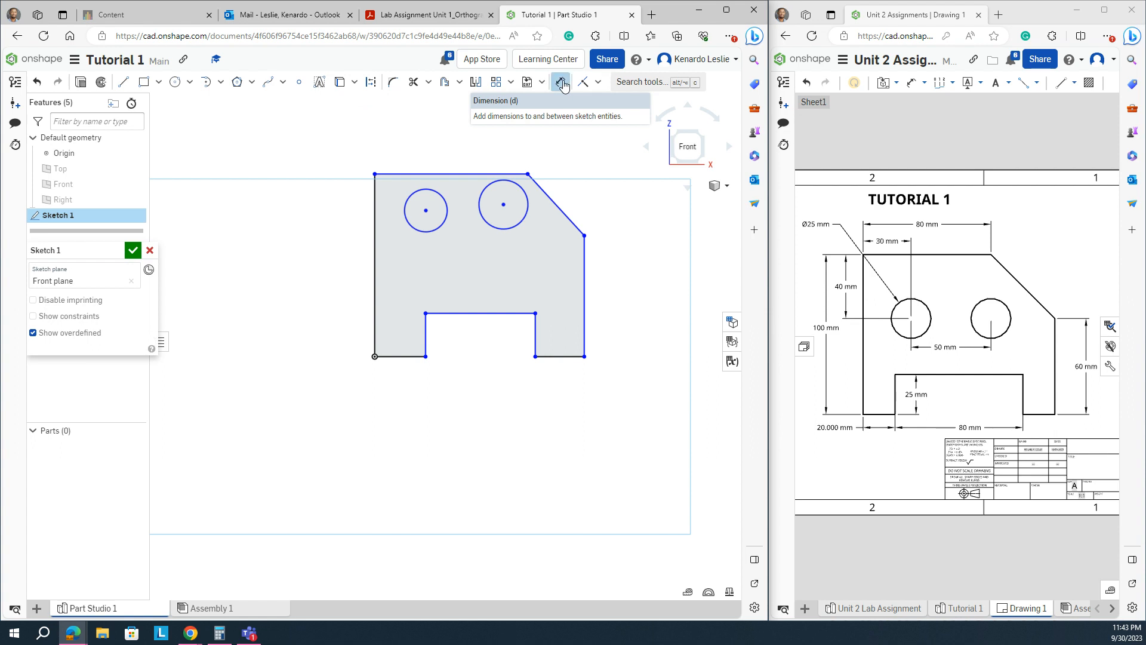
{"action": "left_click", "coordinate": [373, 261]}
{"action": "left_click", "coordinate": [323, 261]}
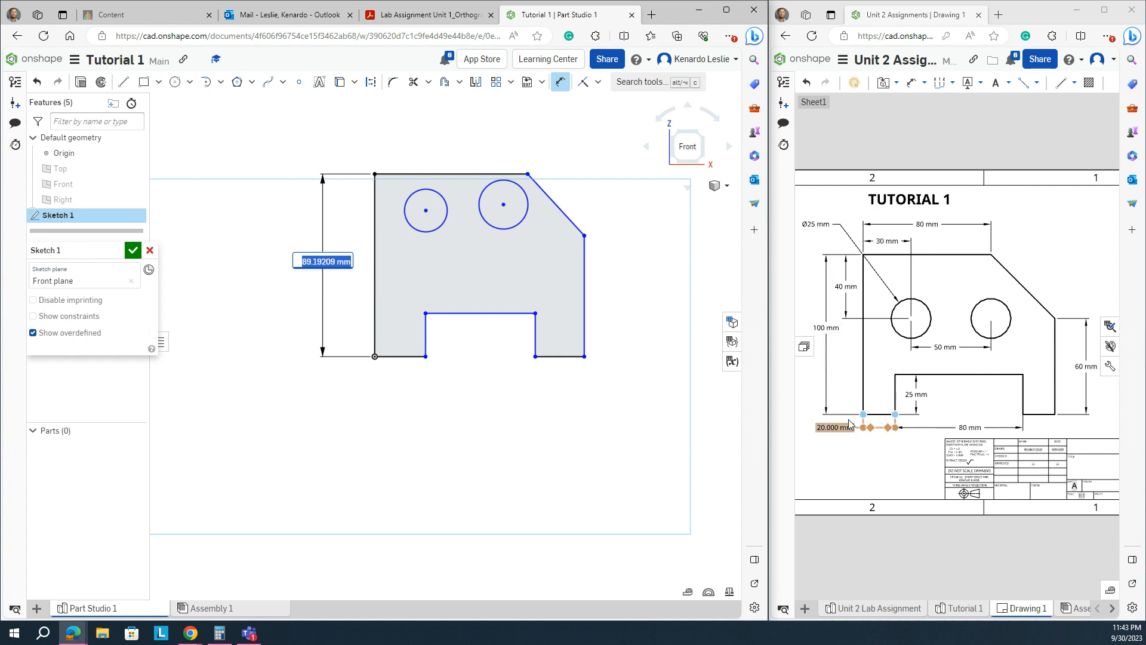
{"action": "left_click", "coordinate": [399, 359]}
{"action": "left_click", "coordinate": [401, 396]}
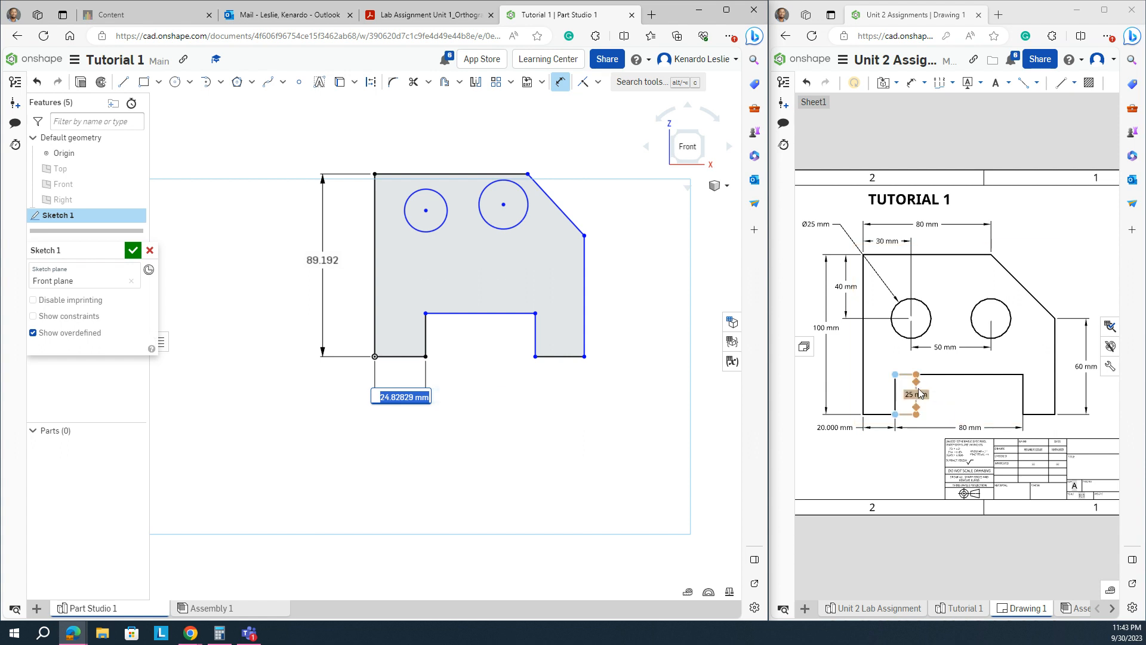
- Dimension the notch's height along its left side and the notch's width below the plate
{"action": "left_click", "coordinate": [428, 340]}
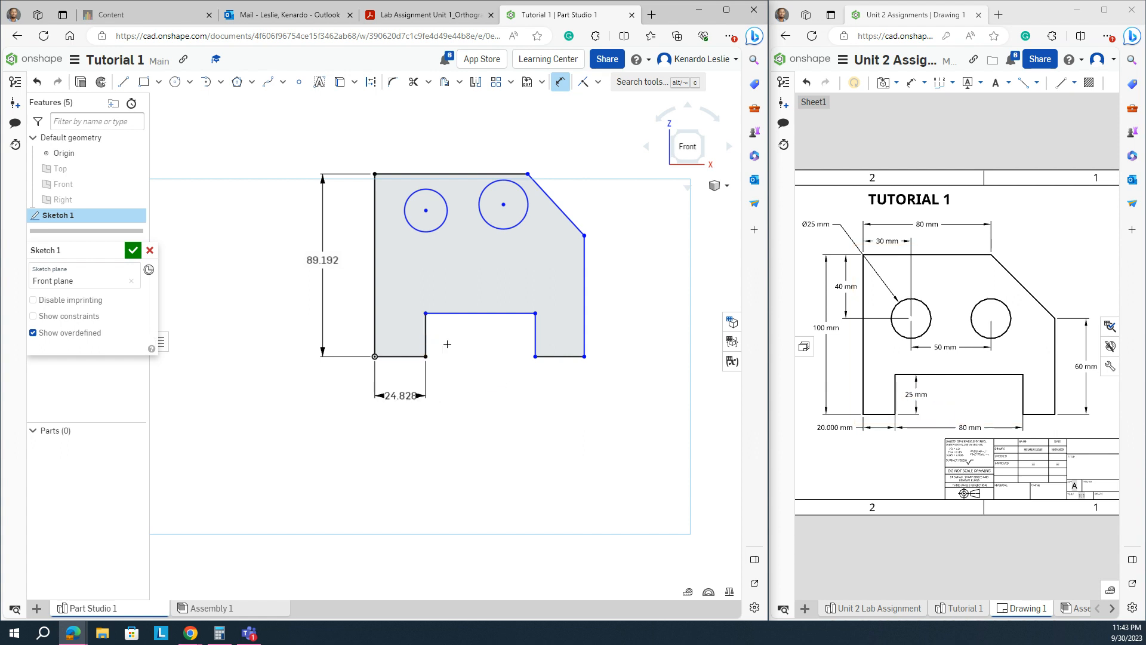
{"action": "left_click", "coordinate": [454, 338]}
{"action": "key", "text": "Return"}
{"action": "left_click", "coordinate": [489, 312]}
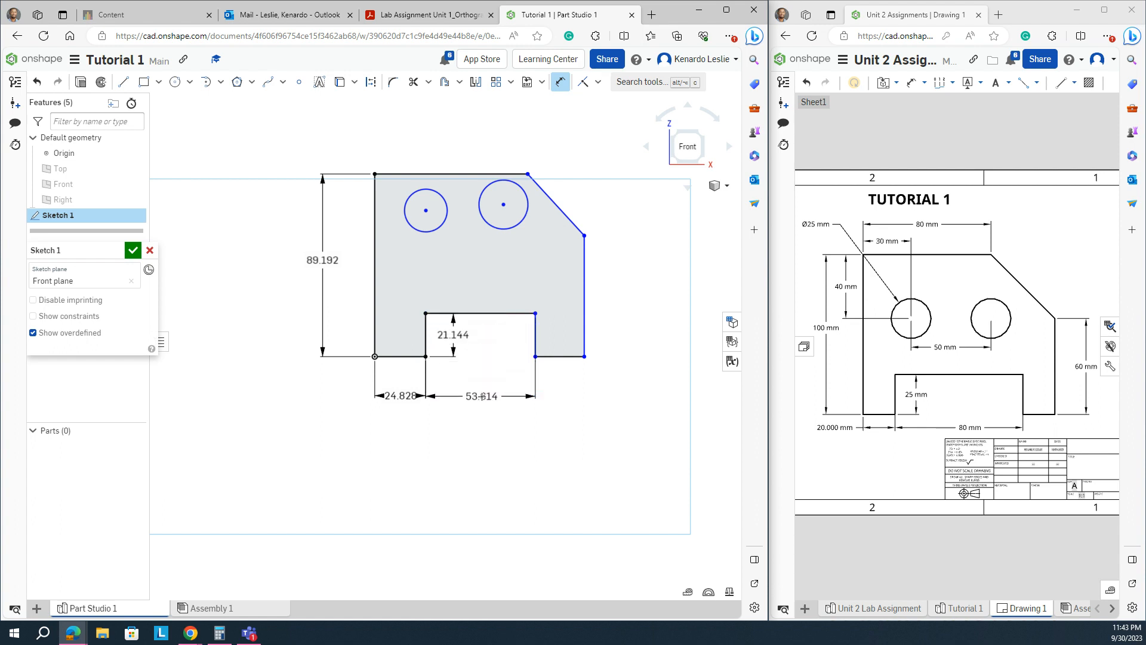
{"action": "left_click", "coordinate": [482, 396]}
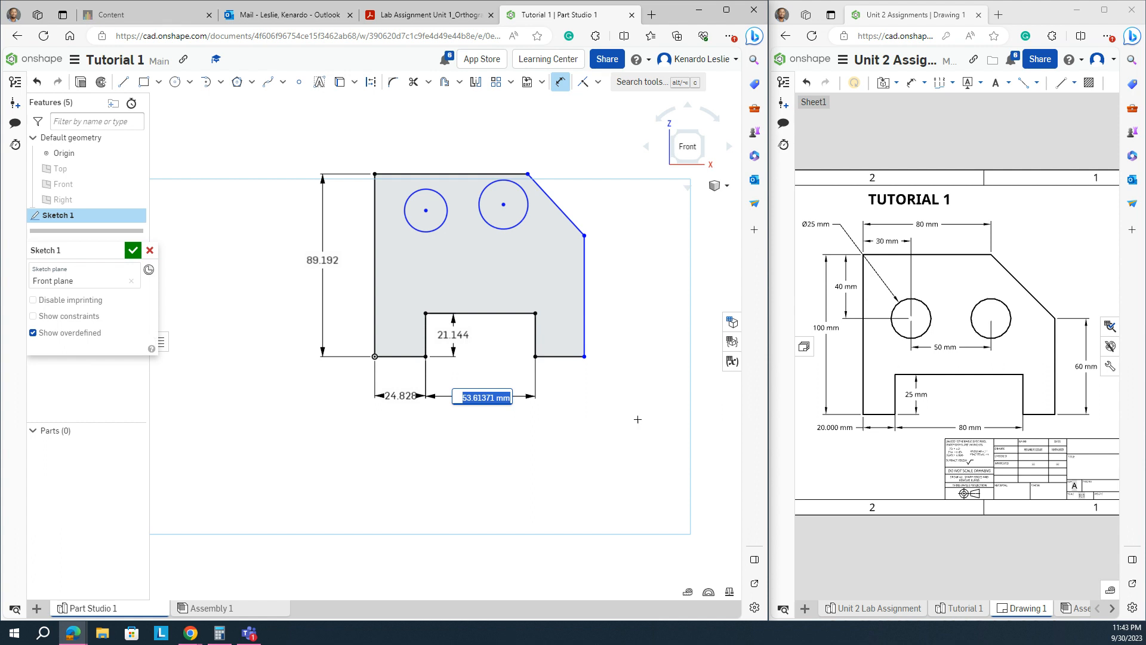
{"action": "key", "text": "Return"}
{"action": "key", "text": "Escape"}
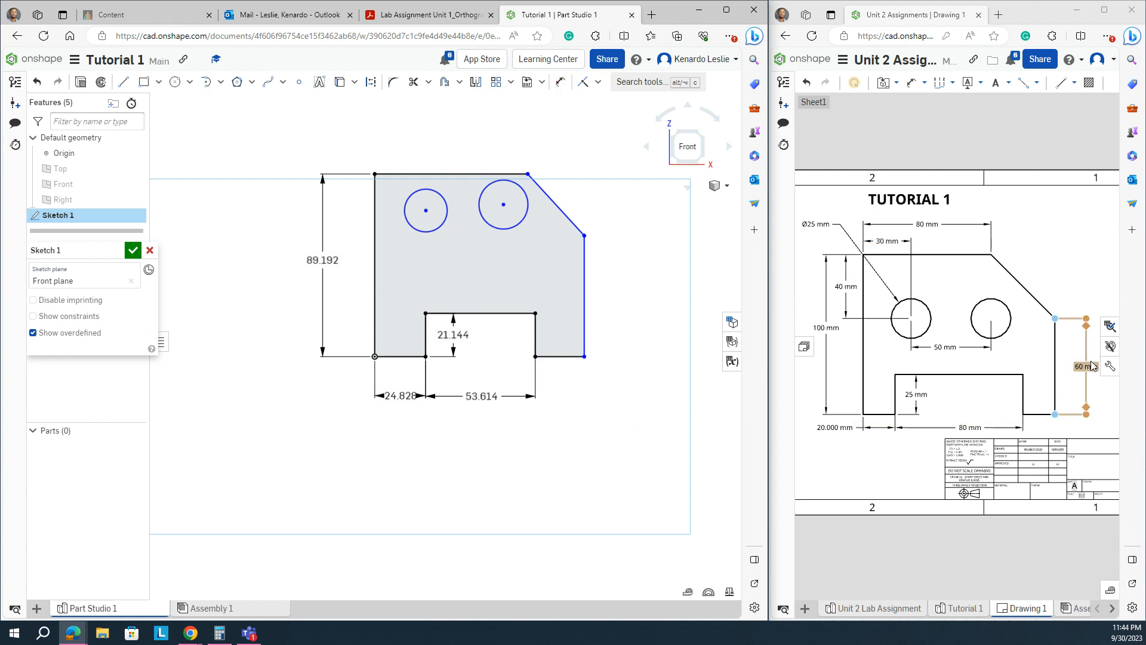
- Dimension the height of the plate's right edge and the length of its top edge
{"action": "key", "text": "d"}
{"action": "left_click", "coordinate": [585, 299]}
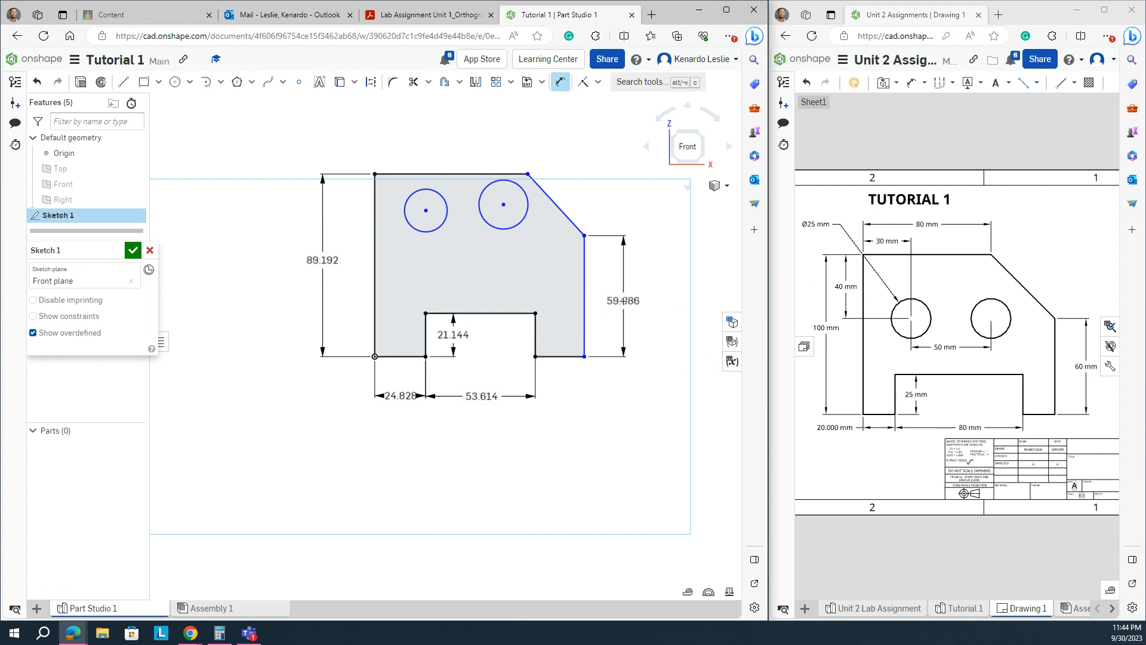
{"action": "left_click", "coordinate": [631, 298]}
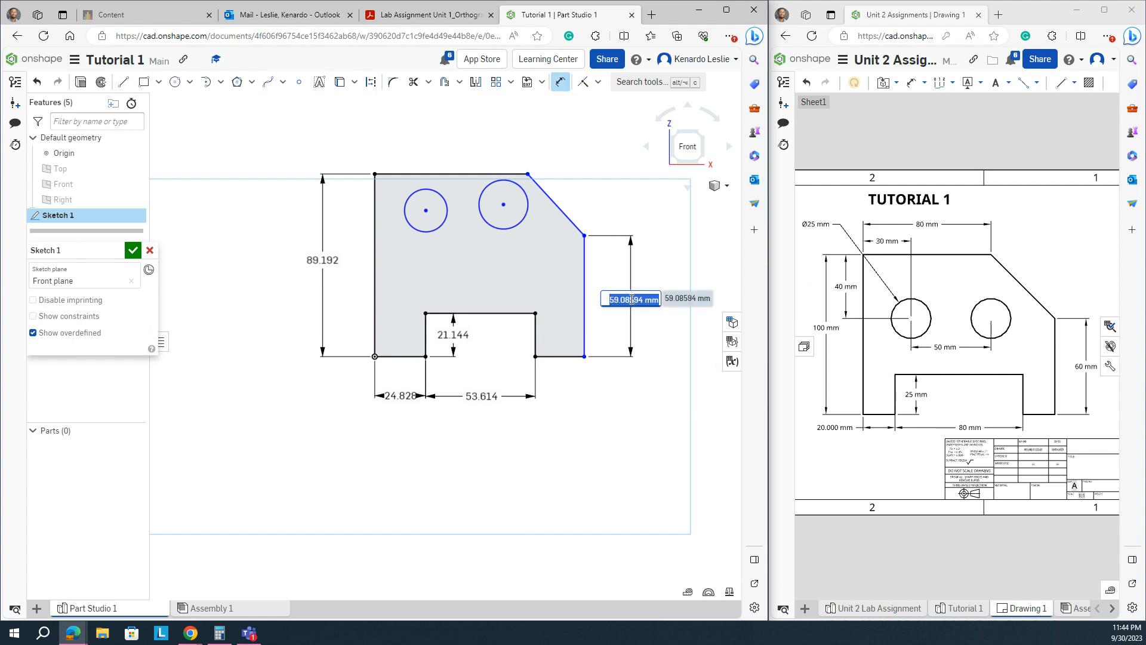
{"action": "left_click", "coordinate": [449, 174]}
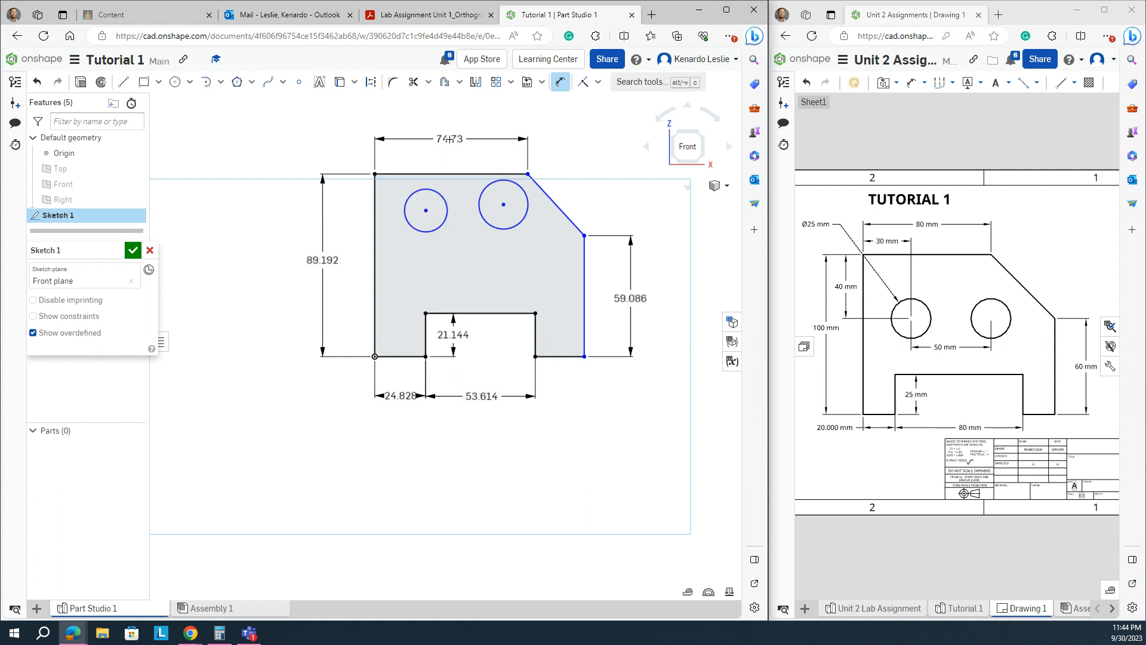
{"action": "left_click", "coordinate": [450, 140]}
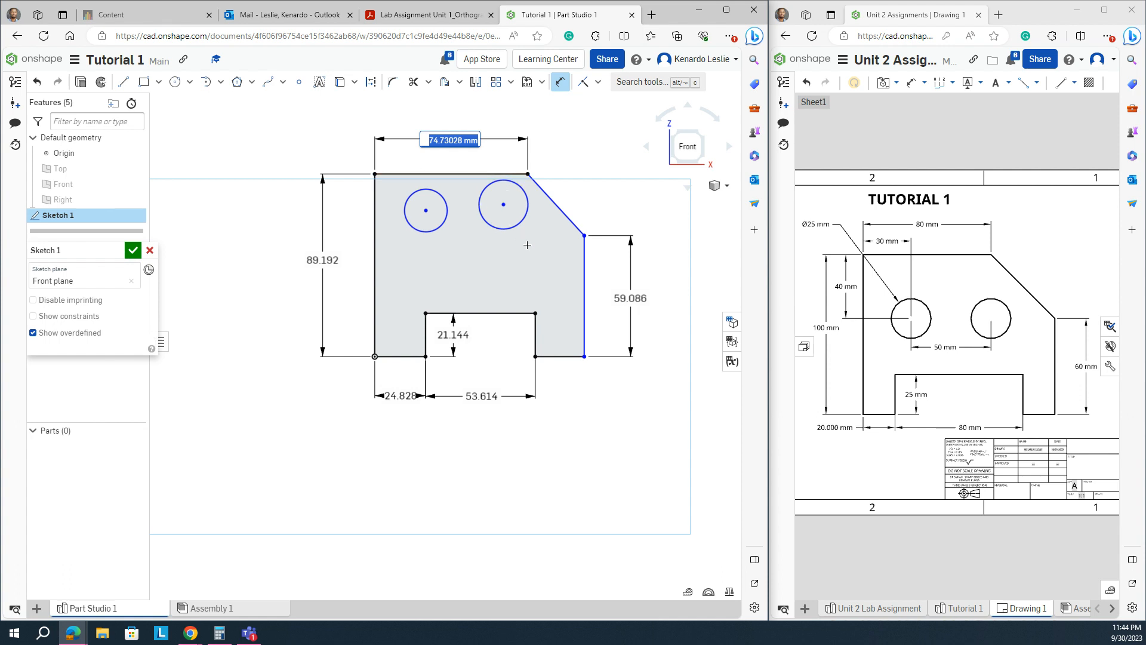
{"action": "key", "text": "Return"}
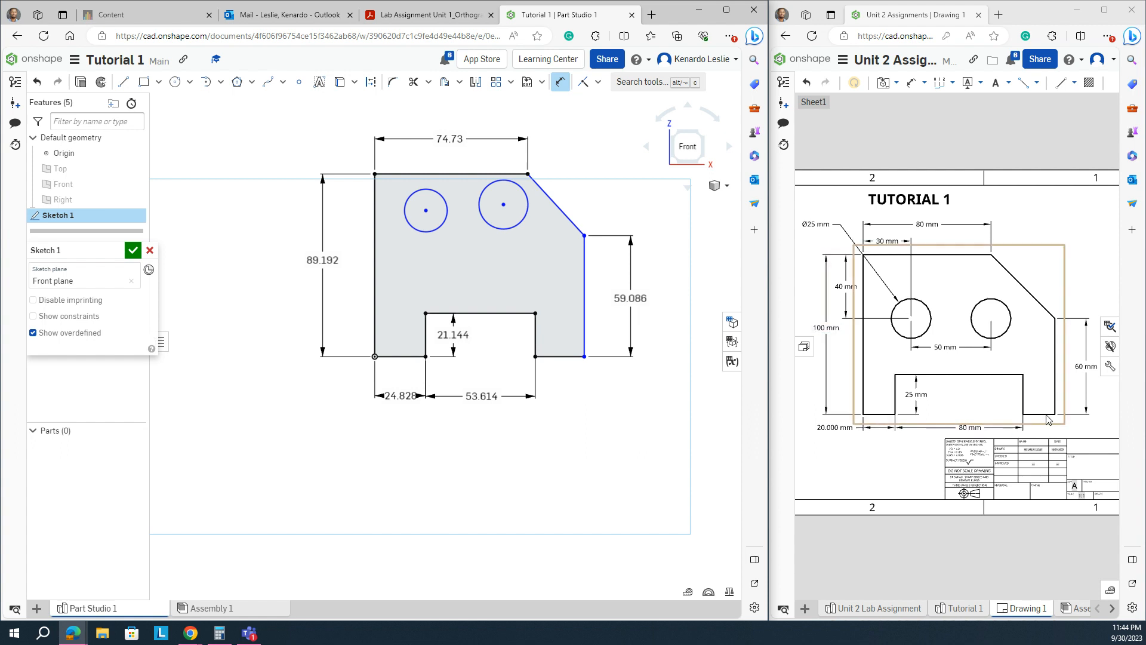
{"action": "key", "text": "Escape"}
- Constrain the bottom edges of the two feet to equal length
{"action": "left_click", "coordinate": [412, 356]}
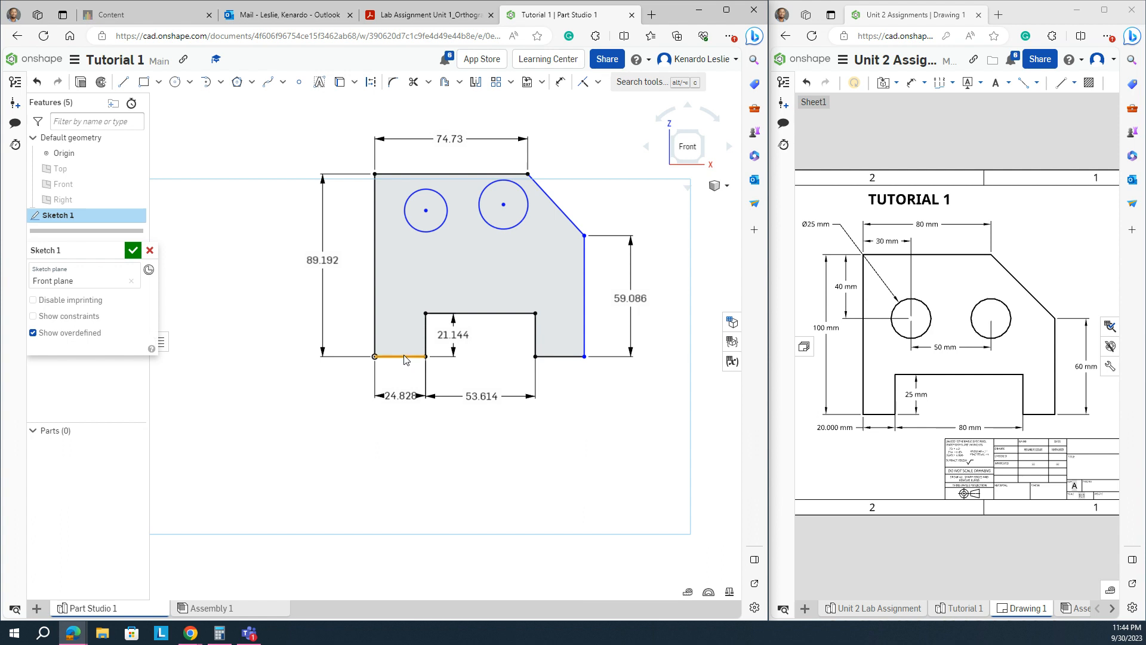
{"action": "left_click", "coordinate": [558, 357]}
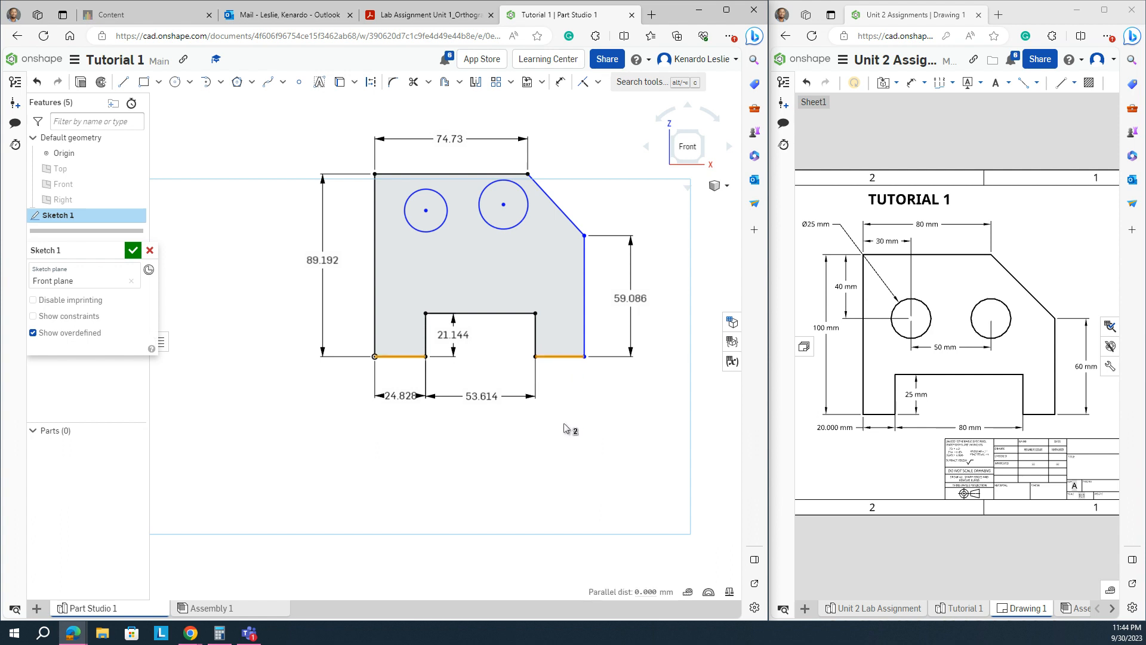
{"action": "left_click", "coordinate": [598, 82]}
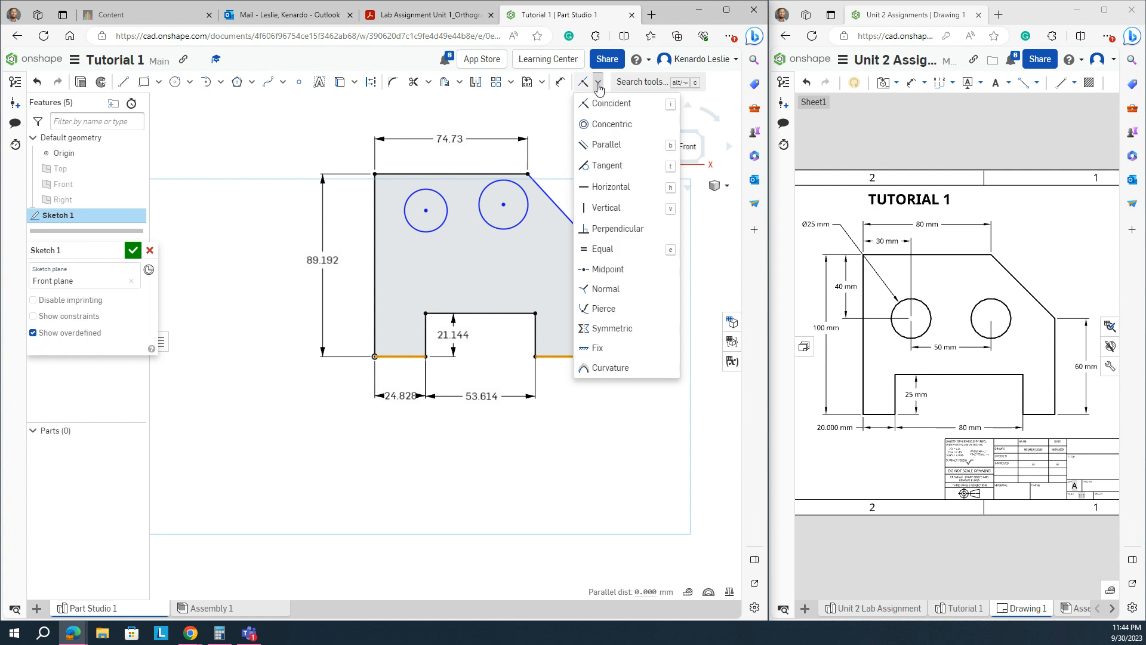
{"action": "left_click", "coordinate": [597, 251]}
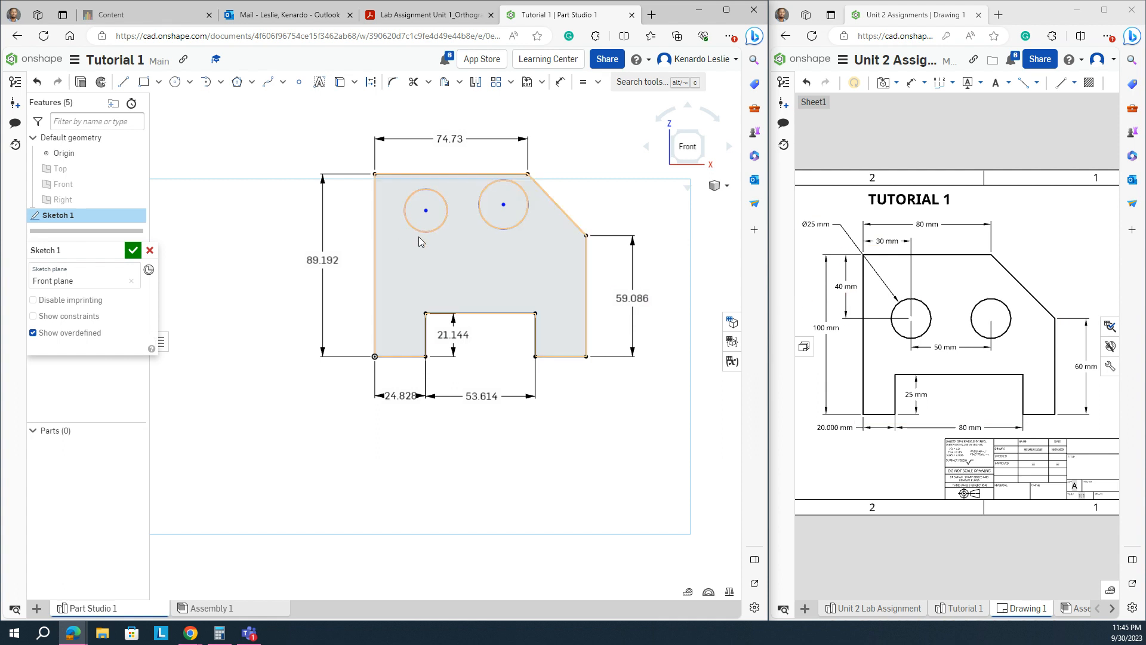
- Dimension the left circle's diameter and constrain the two circles to equal size
{"action": "key", "text": "d"}
{"action": "left_click", "coordinate": [407, 203]}
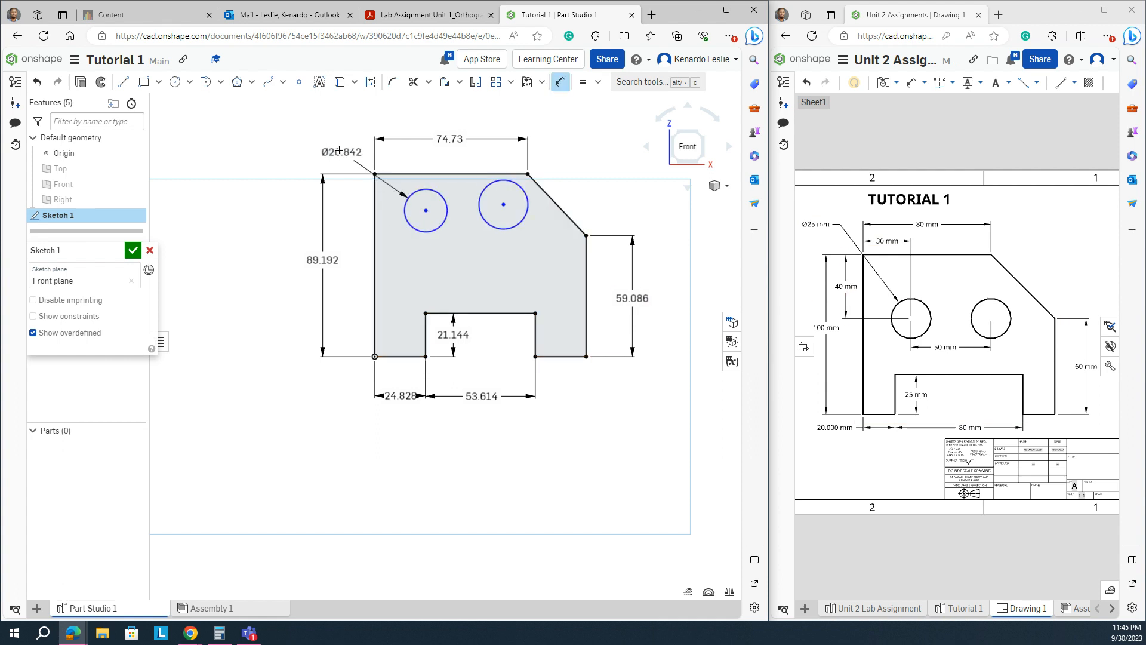
{"action": "left_click", "coordinate": [324, 137]}
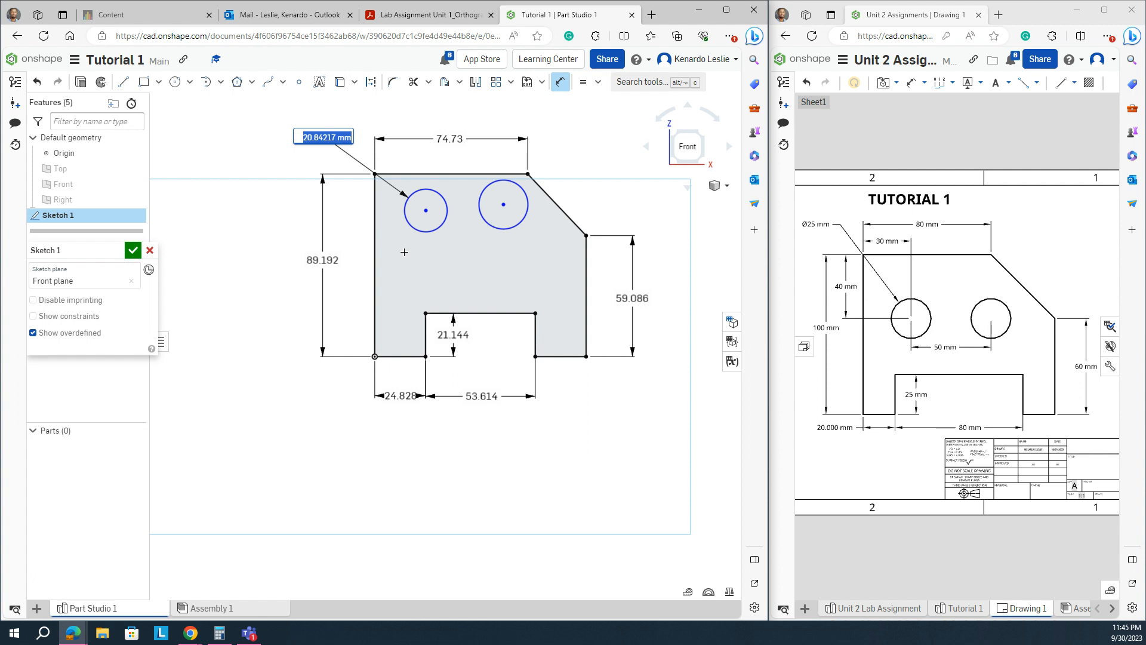
{"action": "key", "text": "Return"}
{"action": "key", "text": "Escape"}
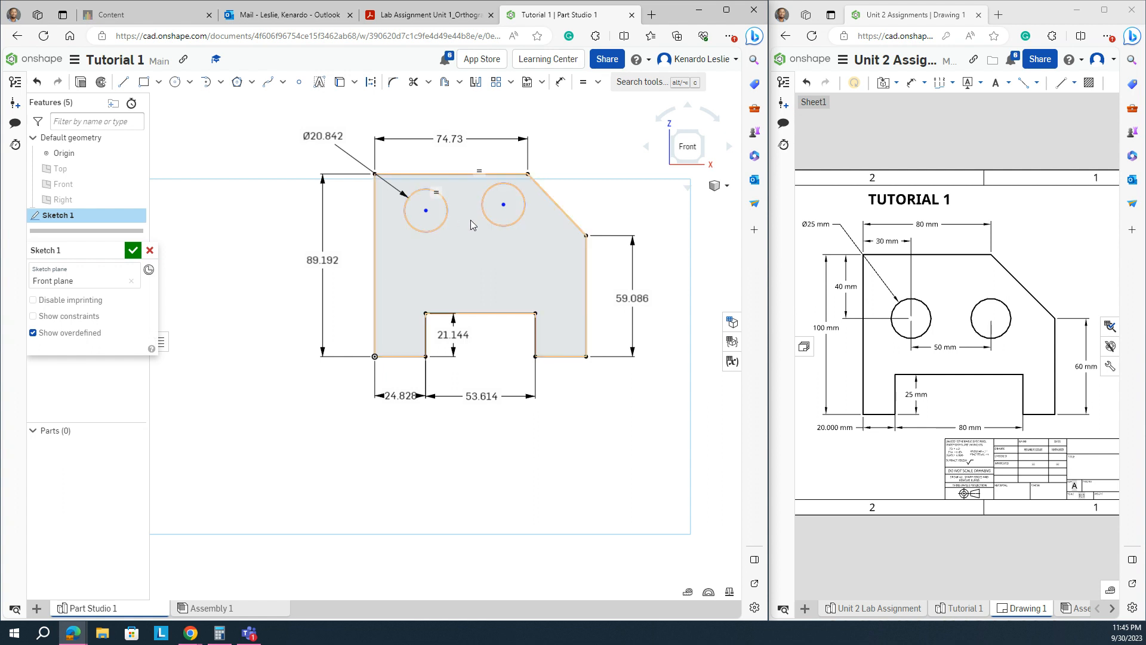
- Dimension the horizontal distance between the centres of the two circles, placing it below them
{"action": "key", "text": "d"}
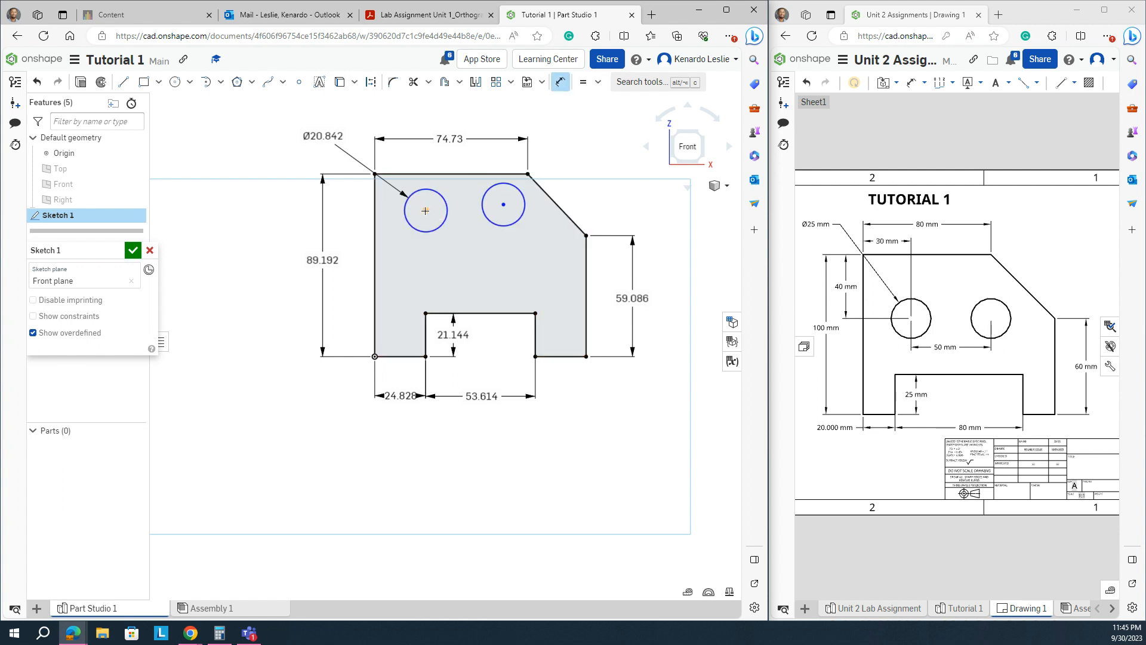
{"action": "left_click", "coordinate": [503, 206]}
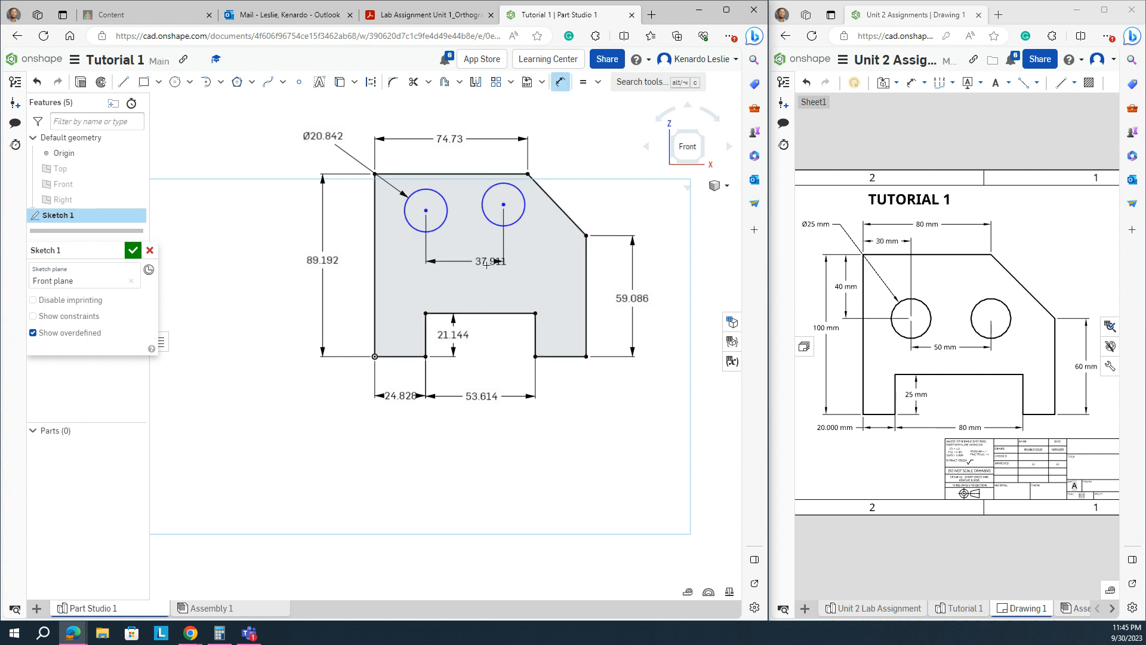
{"action": "left_click", "coordinate": [469, 250]}
{"action": "left_click", "coordinate": [469, 264]}
{"action": "key", "text": "Return"}
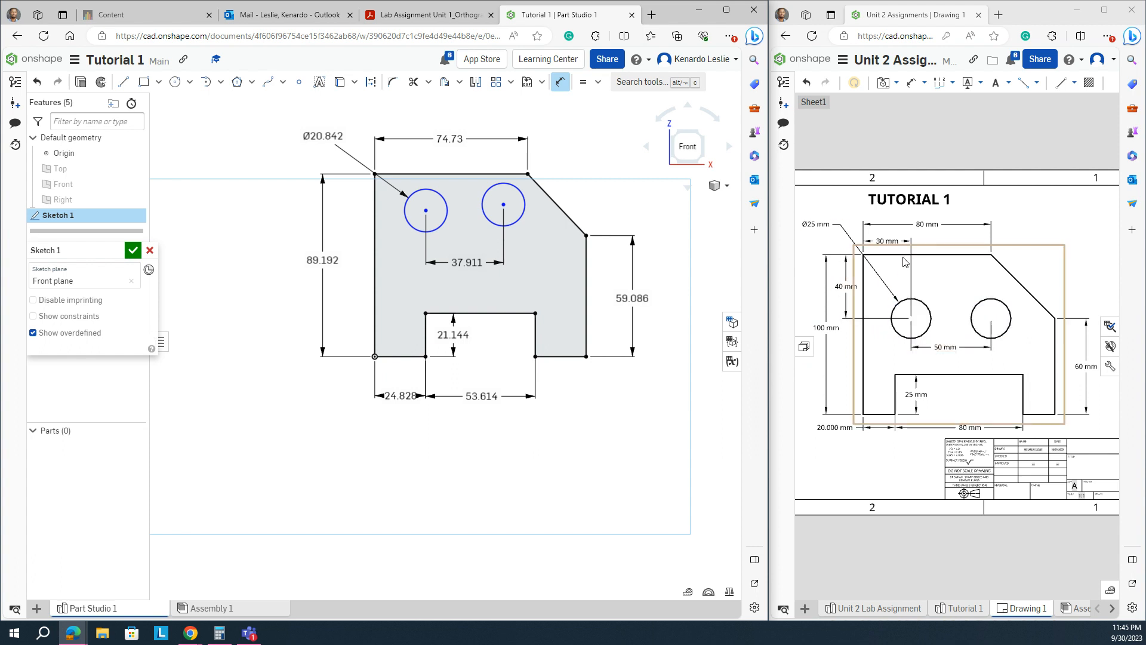
{"action": "key", "text": "Escape"}
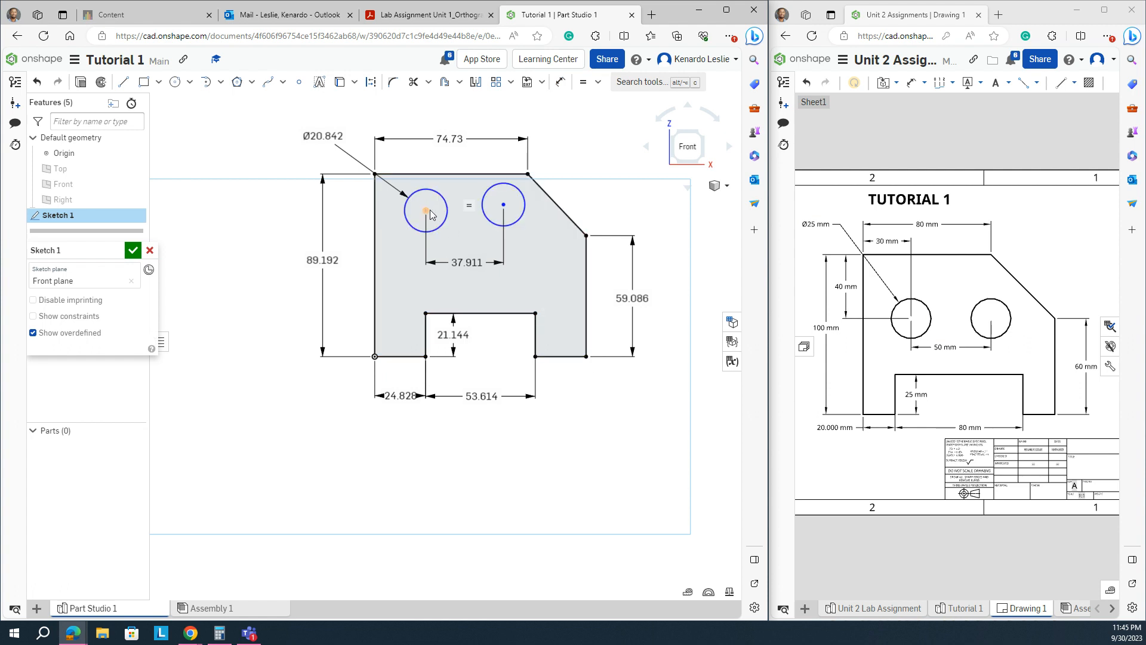
- Dimension the left circle's centre vertically from the top edge and check the hole's horizontal offset in the reference drawing
{"action": "left_click", "coordinate": [561, 82]}
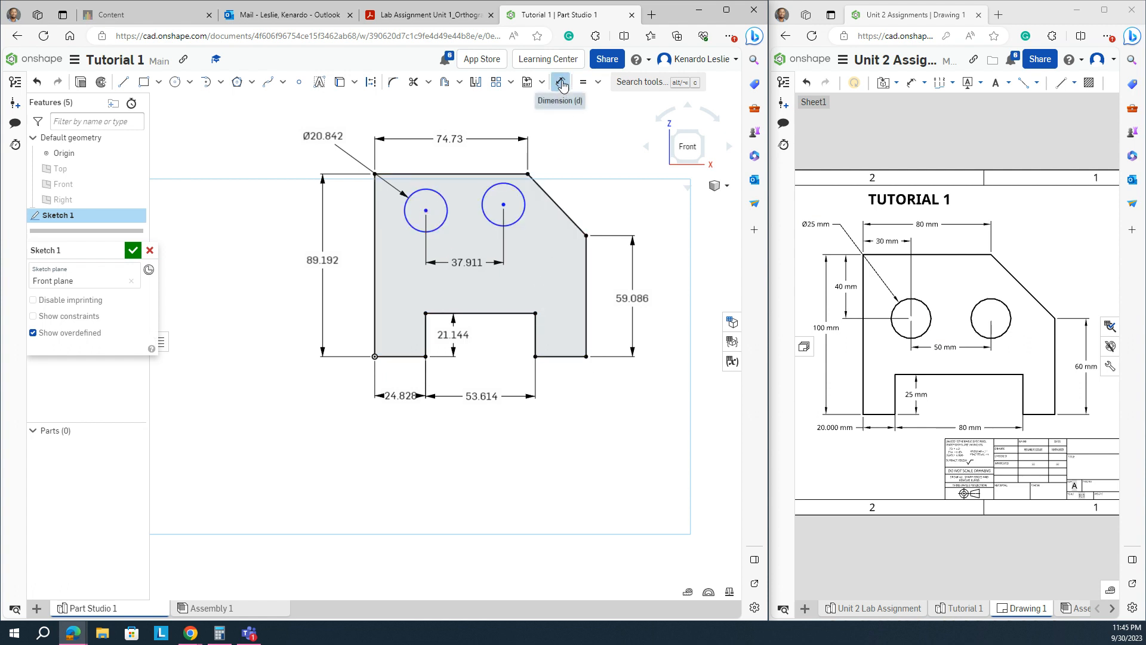
{"action": "left_click", "coordinate": [427, 212]}
{"action": "left_click", "coordinate": [425, 175]}
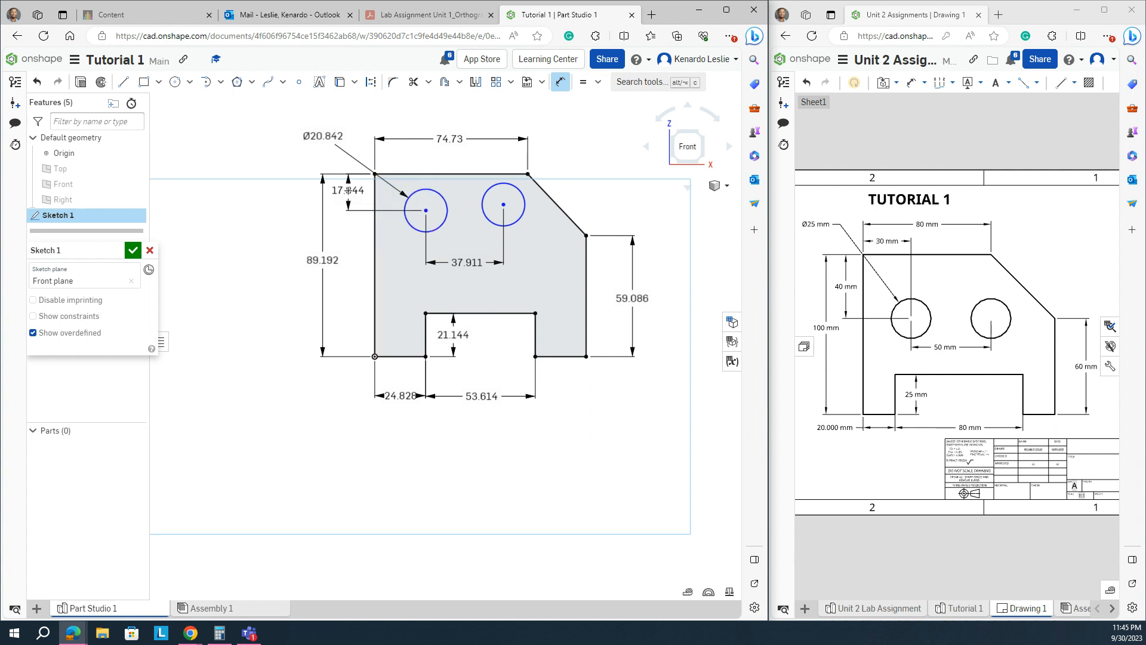
{"action": "left_click", "coordinate": [348, 190]}
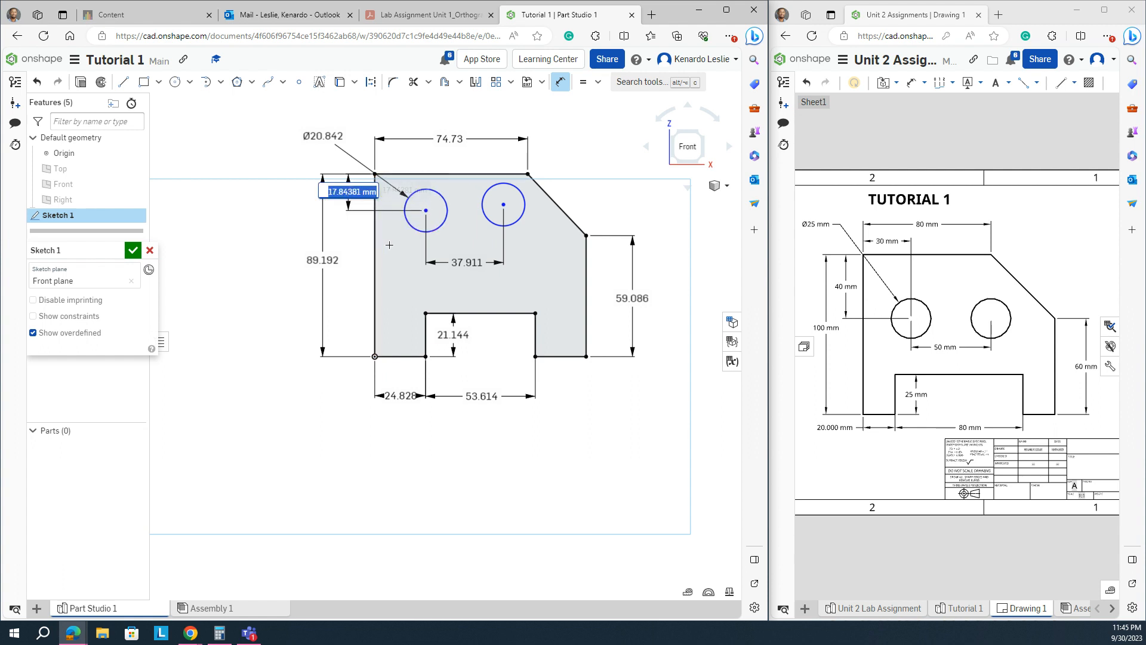
{"action": "left_click", "coordinate": [400, 284]}
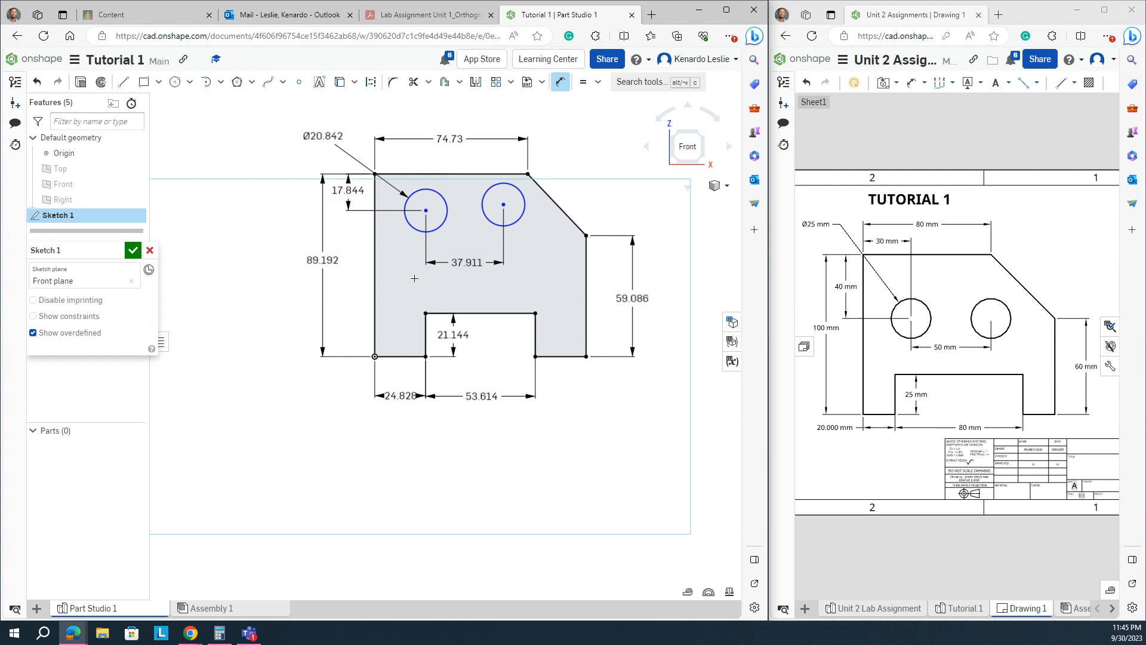
{"action": "left_click", "coordinate": [888, 241]}
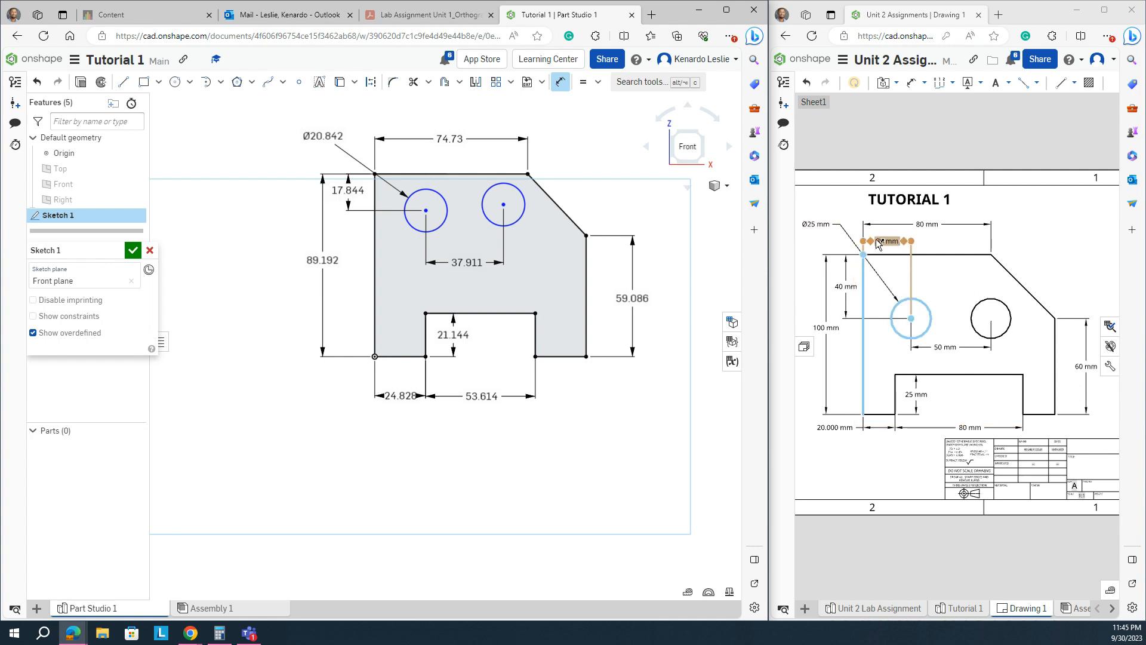
{"action": "left_click", "coordinate": [911, 320]}
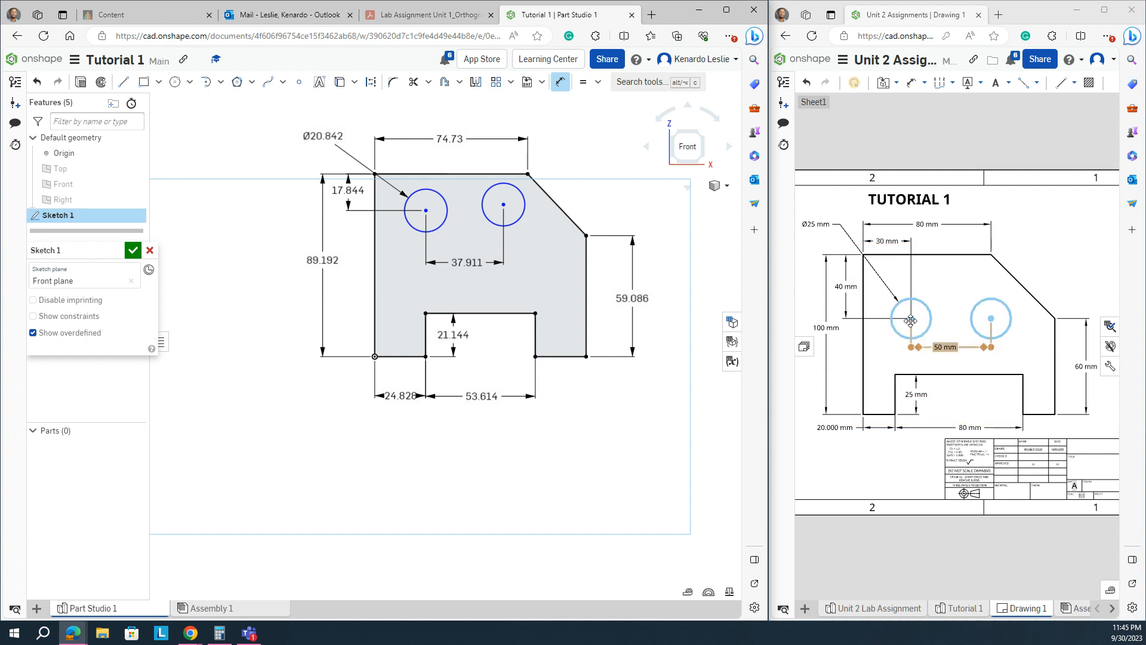
- Dimension the left circle's centre horizontally from the plate's left edge, and align the right circle's centre level with the left one
{"action": "left_click", "coordinate": [855, 267]}
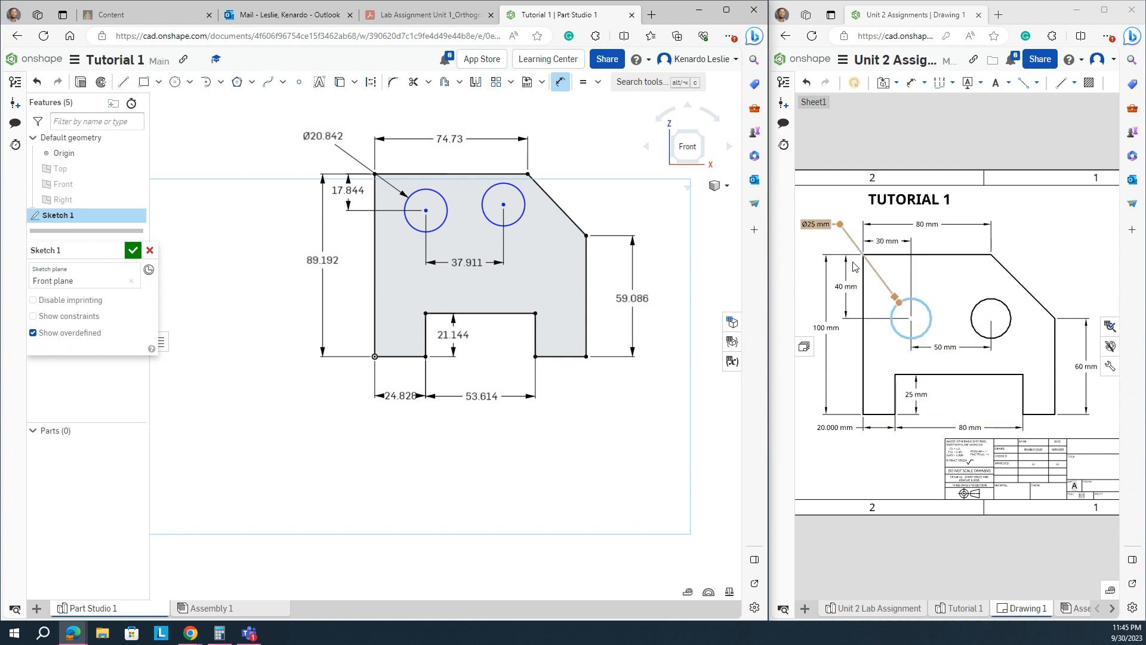
{"action": "left_click", "coordinate": [868, 291]}
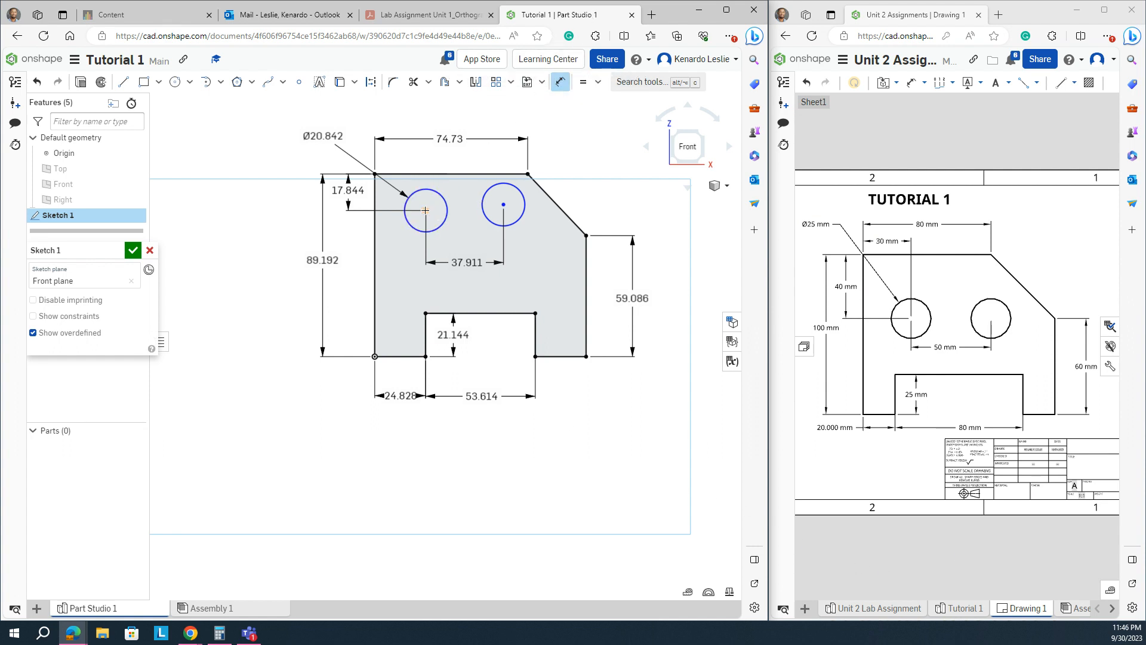
{"action": "left_click", "coordinate": [376, 235]}
{"action": "left_click", "coordinate": [426, 211]}
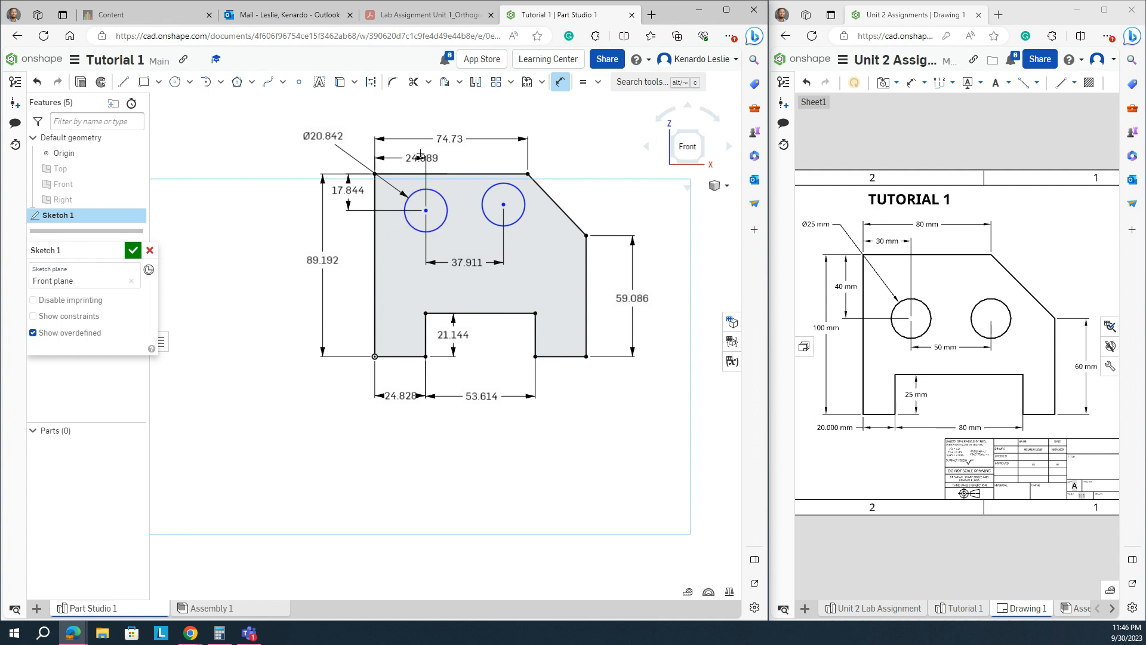
{"action": "left_click", "coordinate": [419, 153]}
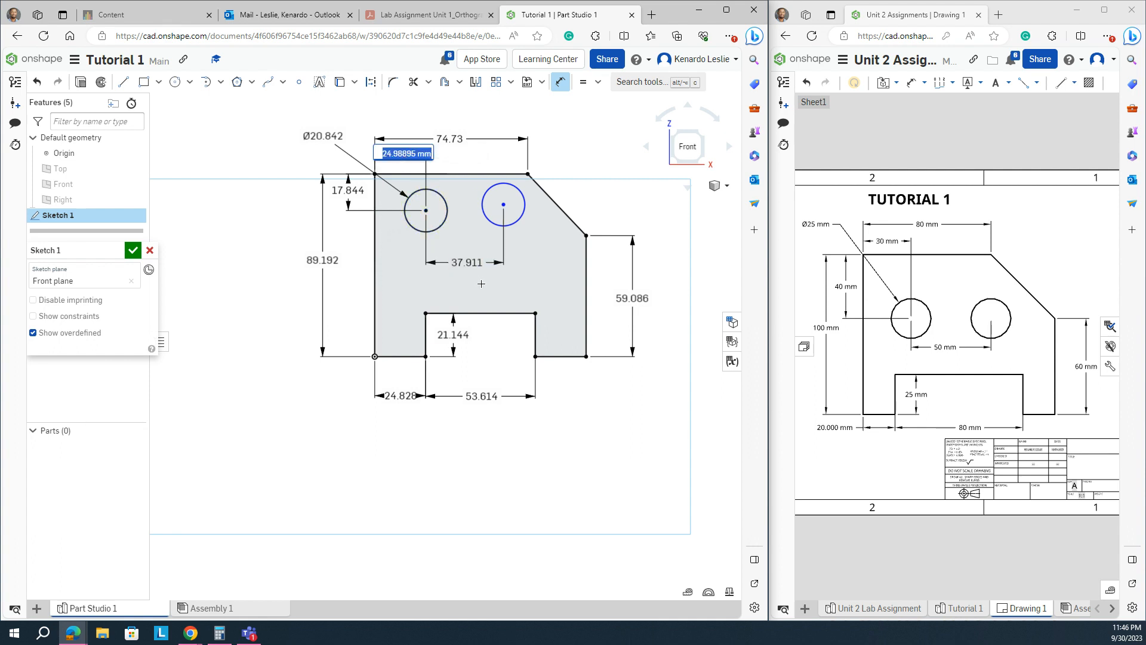
{"action": "key", "text": "Return"}
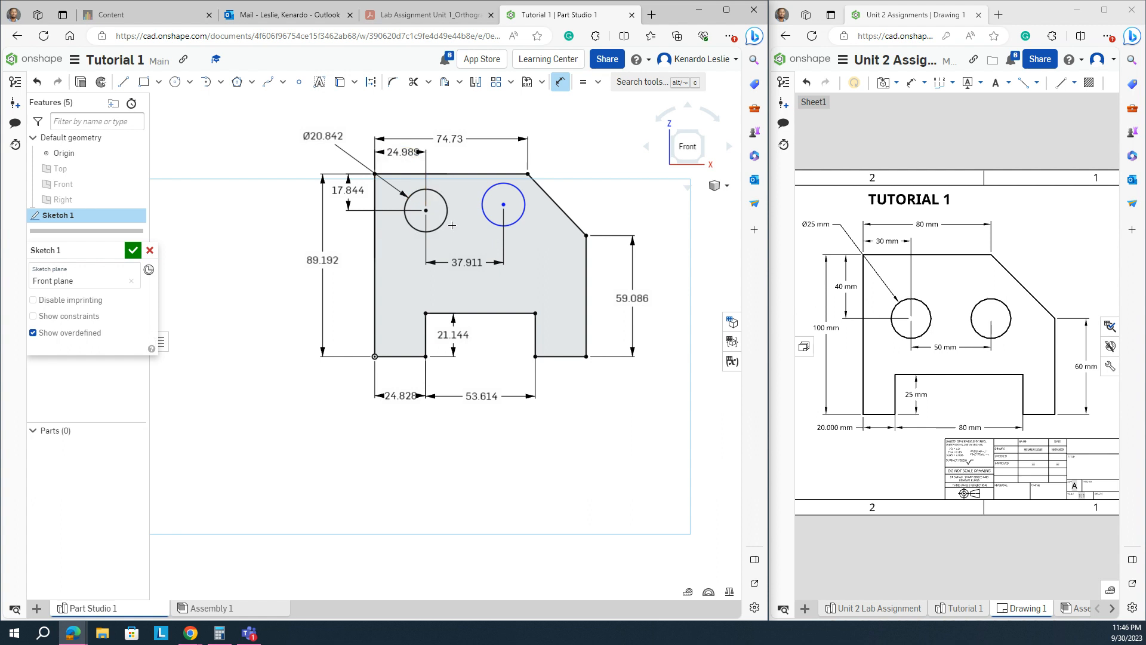
{"action": "key", "text": "Escape"}
{"action": "mouse_move", "coordinate": [505, 207]}
{"action": "left_mouse_down"}
{"action": "mouse_move", "coordinate": [505, 221]}
{"action": "mouse_move", "coordinate": [429, 213]}
{"action": "mouse_move", "coordinate": [503, 212]}
{"action": "left_mouse_up"}
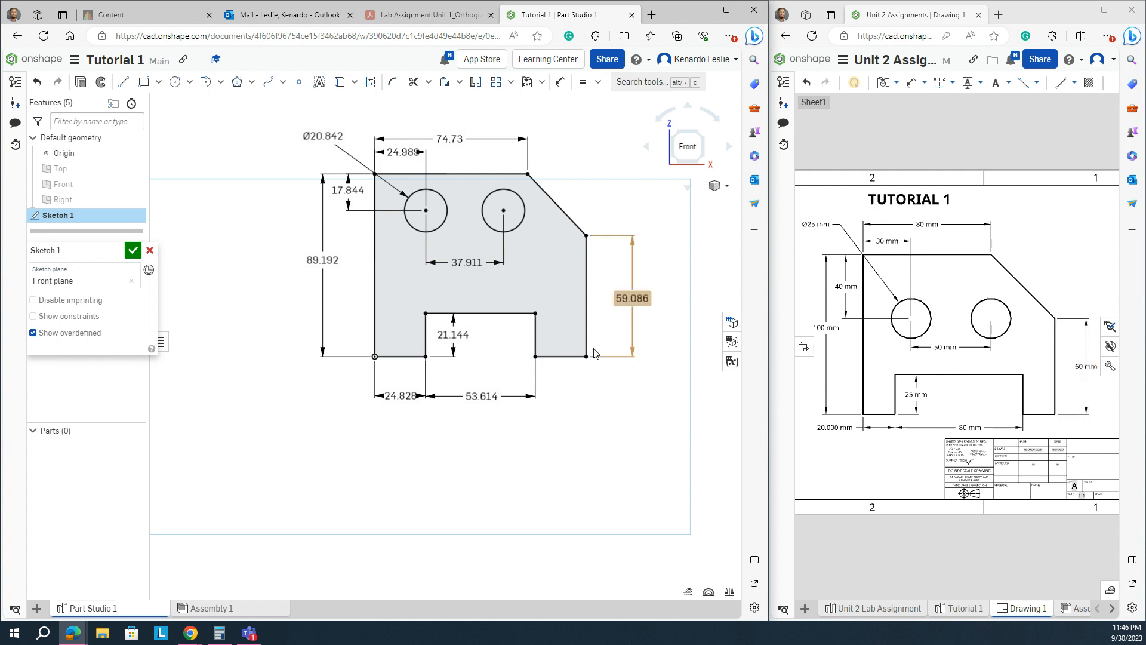
- Set the plate's right edge height to 60 mm and the width of the bottom notch to 80 mm
{"action": "double_click", "coordinate": [647, 298]}
{"action": "type", "text": "60"}
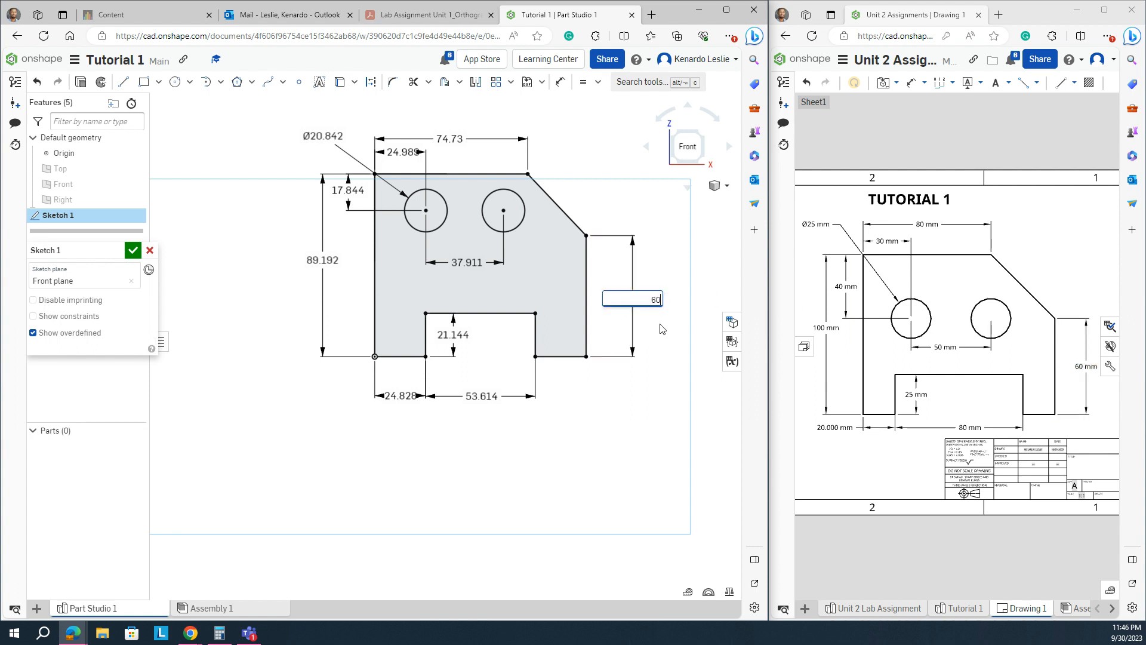
{"action": "key", "text": "Return"}
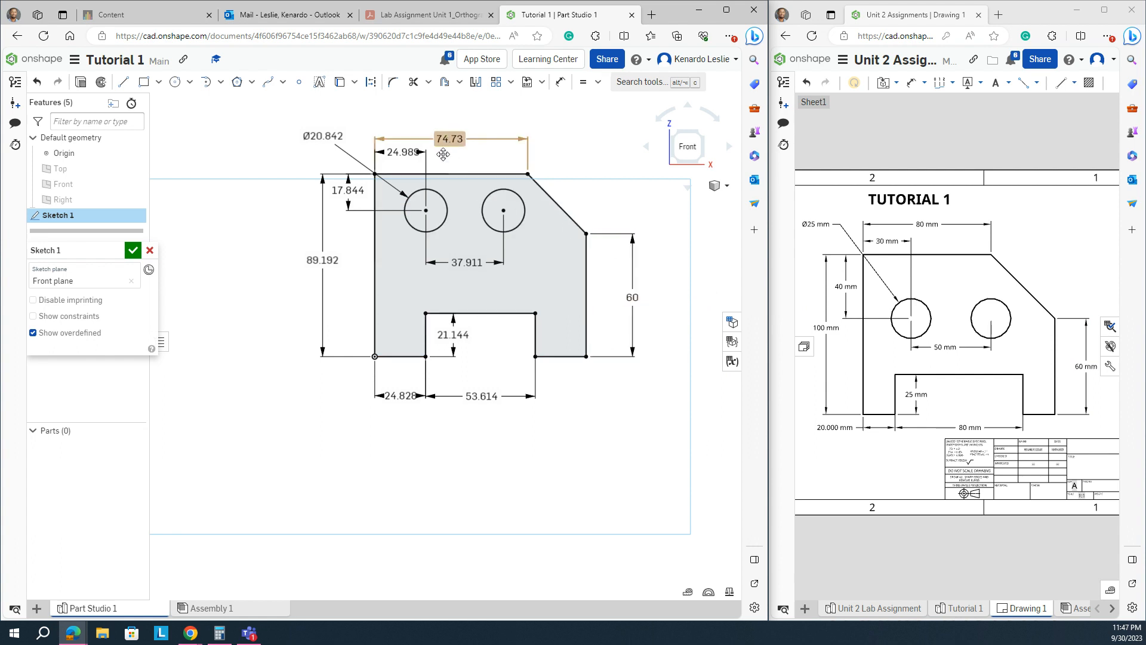
{"action": "double_click", "coordinate": [489, 394]}
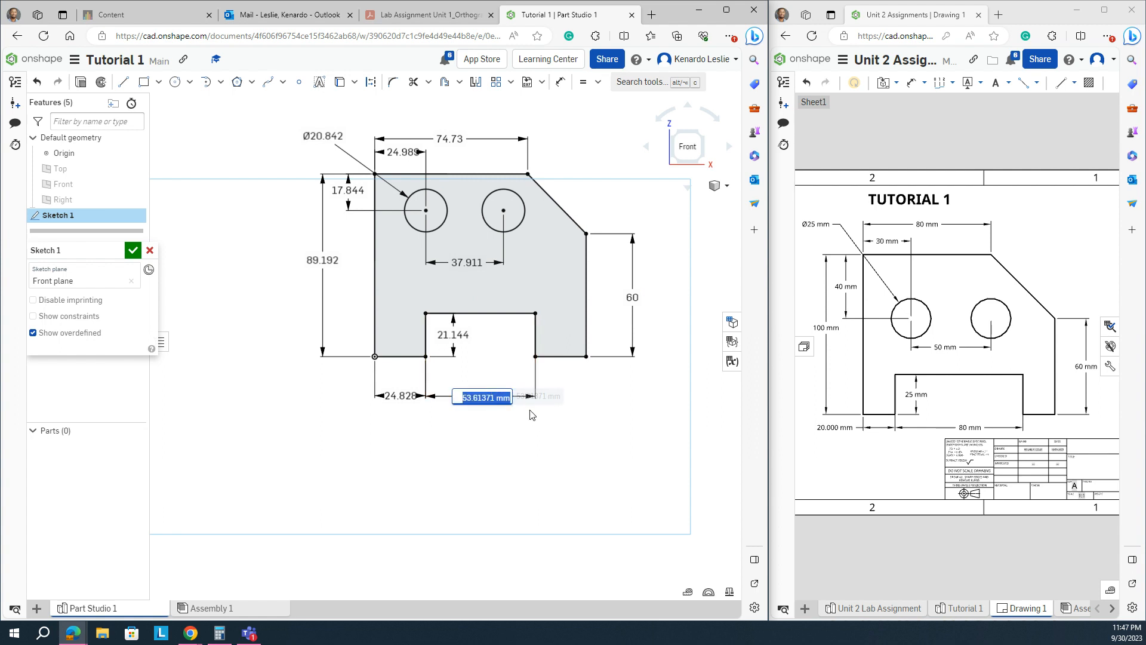
{"action": "type", "text": "80"}
{"action": "key", "text": "Return"}
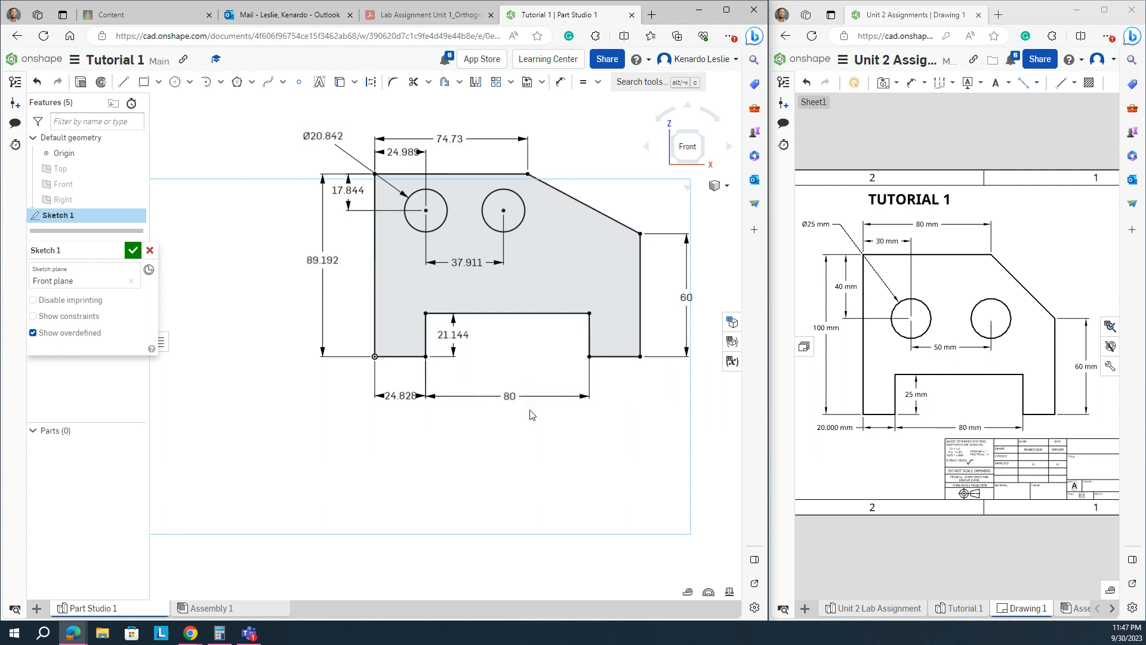
- Set the bottom notch's depth to 25 mm and the left foot's width to 20 mm
{"action": "double_click", "coordinate": [455, 336]}
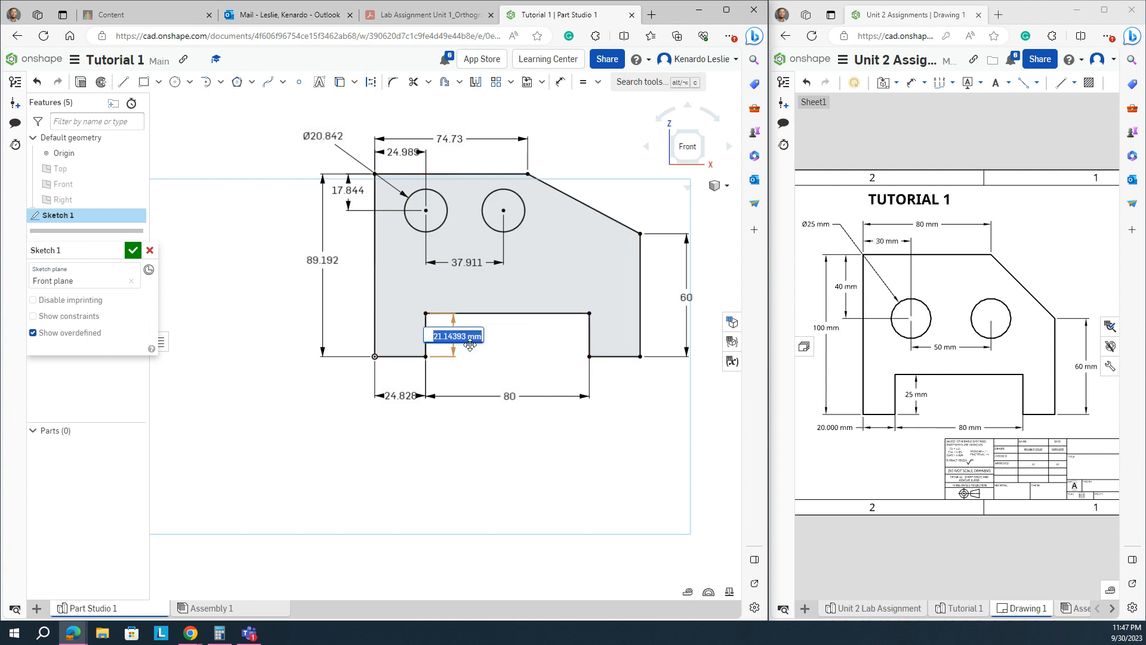
{"action": "type", "text": "25"}
{"action": "key", "text": "Return"}
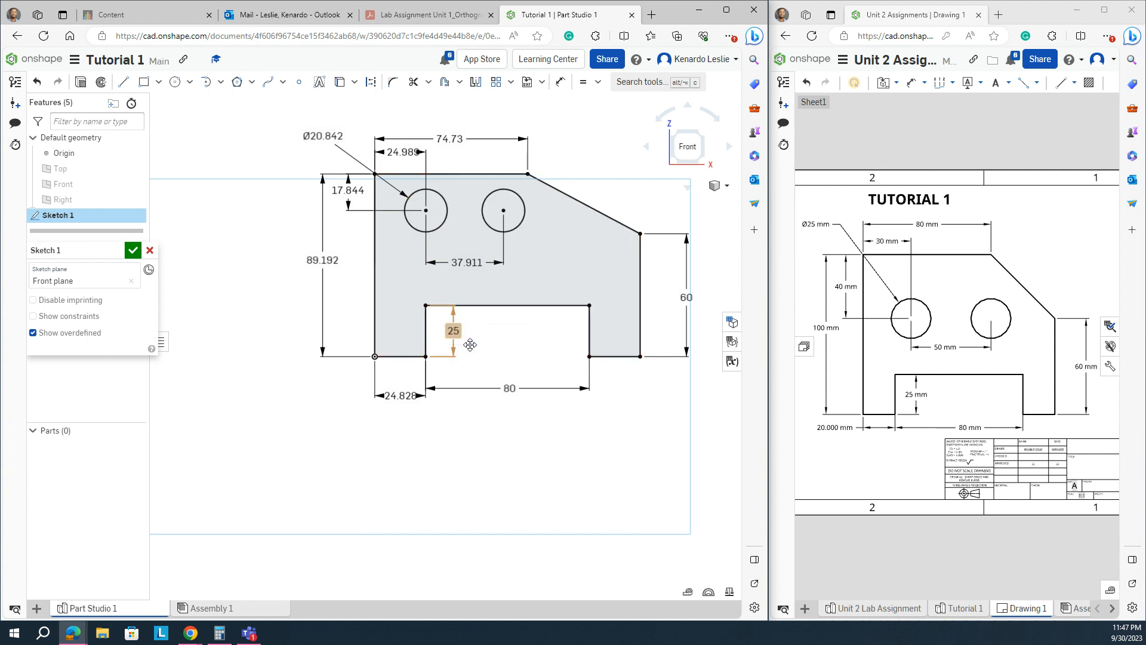
{"action": "double_click", "coordinate": [392, 397]}
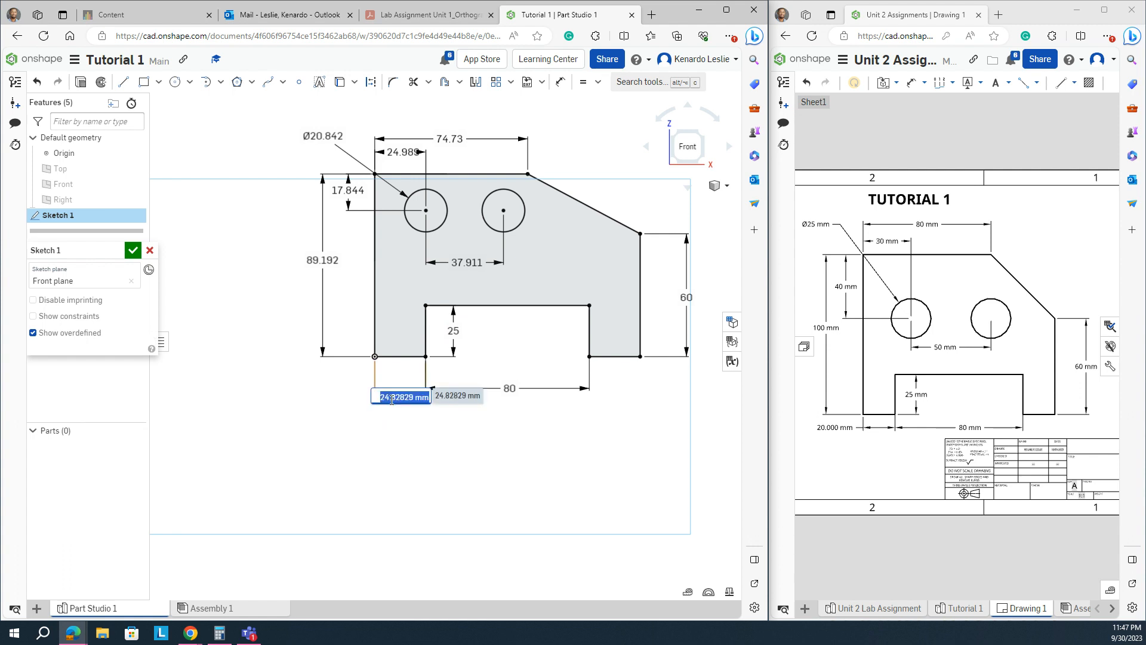
{"action": "type", "text": "20"}
{"action": "key", "text": "Return"}
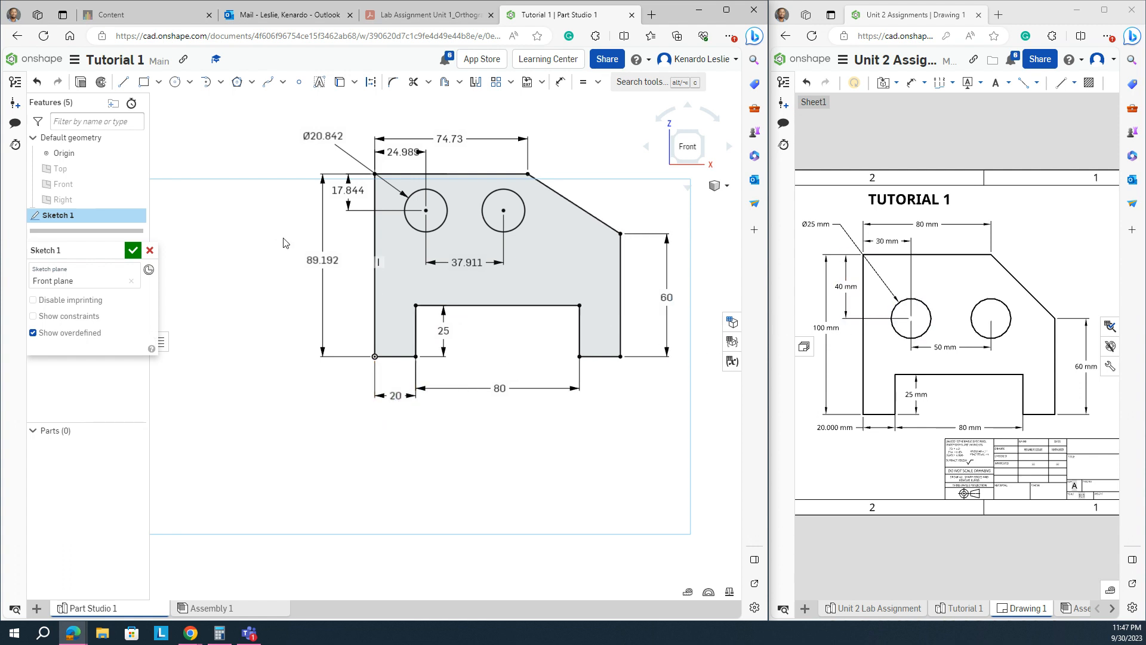
- Set the plate's overall height to 100 mm and the left circle's distance below the top edge to 40 mm
{"action": "double_click", "coordinate": [318, 262]}
{"action": "type", "text": "100"}
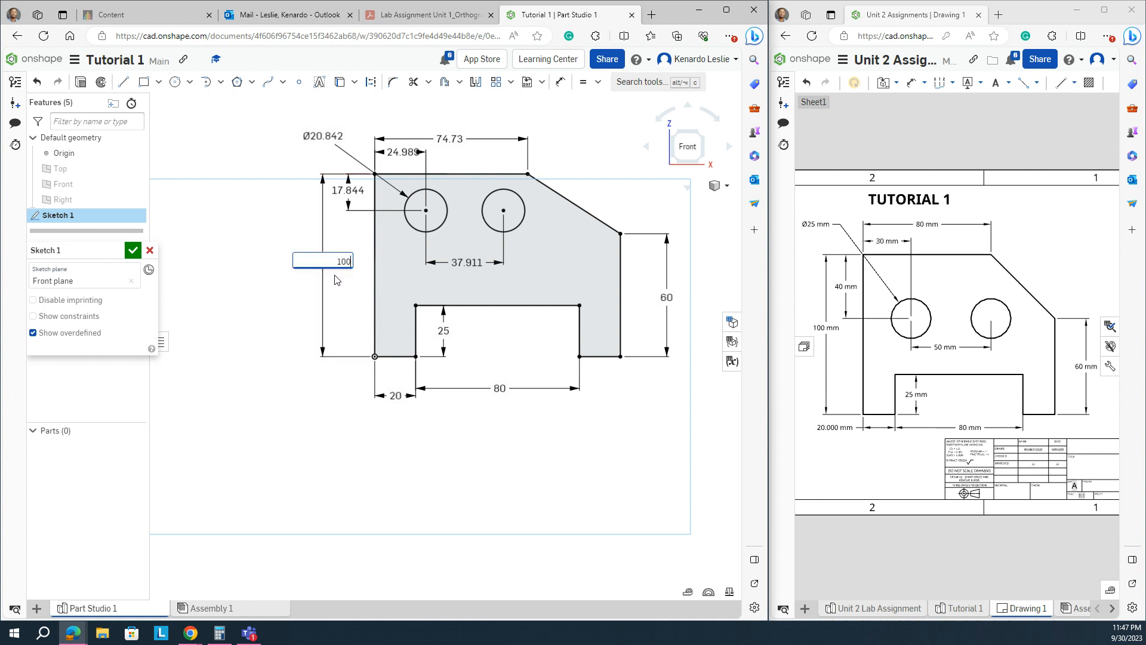
{"action": "key", "text": "Return"}
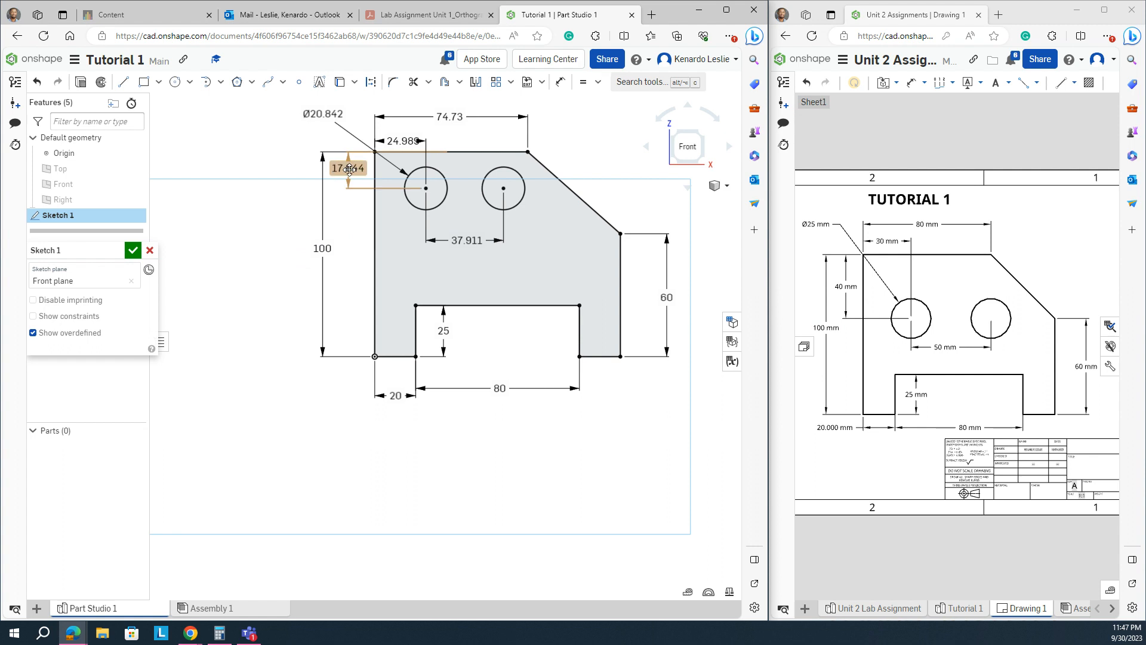
{"action": "double_click", "coordinate": [349, 169]}
{"action": "type", "text": "40"}
{"action": "key", "text": "Return"}
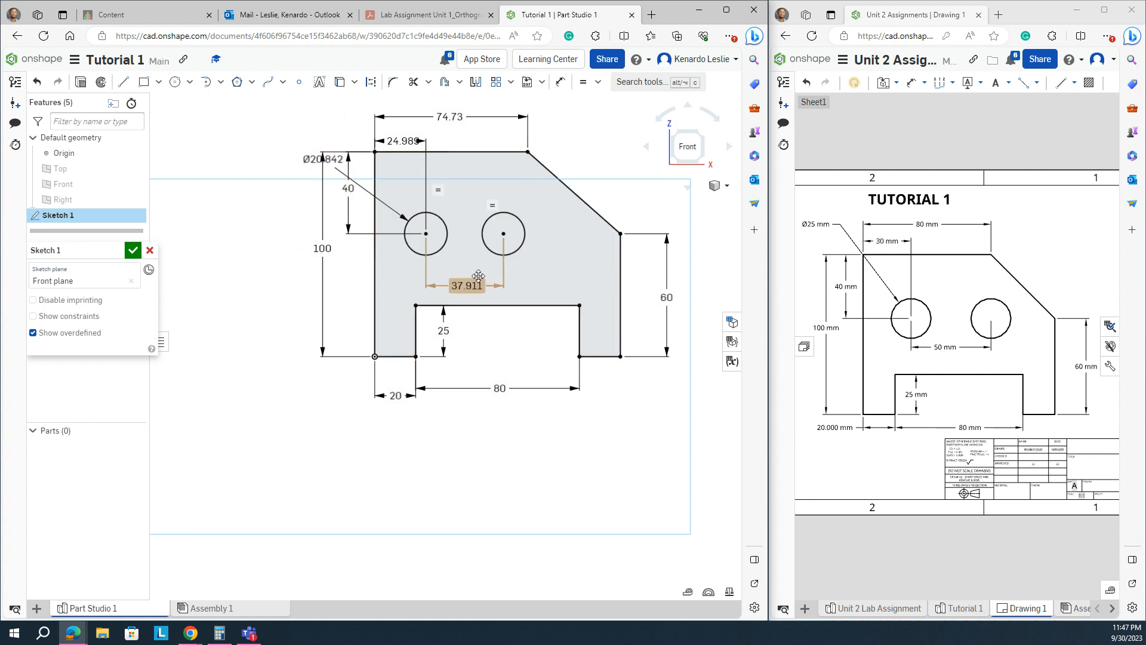
- Set the centre-to-centre distance between the two circles to 50 mm
{"action": "double_click", "coordinate": [477, 285]}
{"action": "type", "text": "5"}
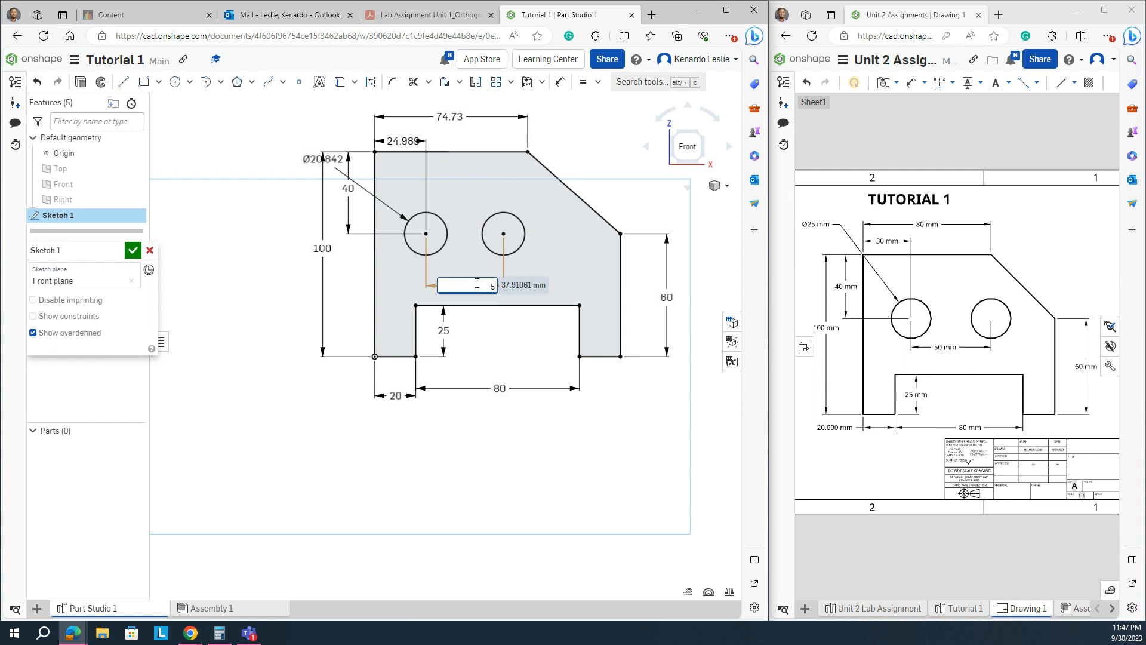
{"action": "key", "text": "Return"}
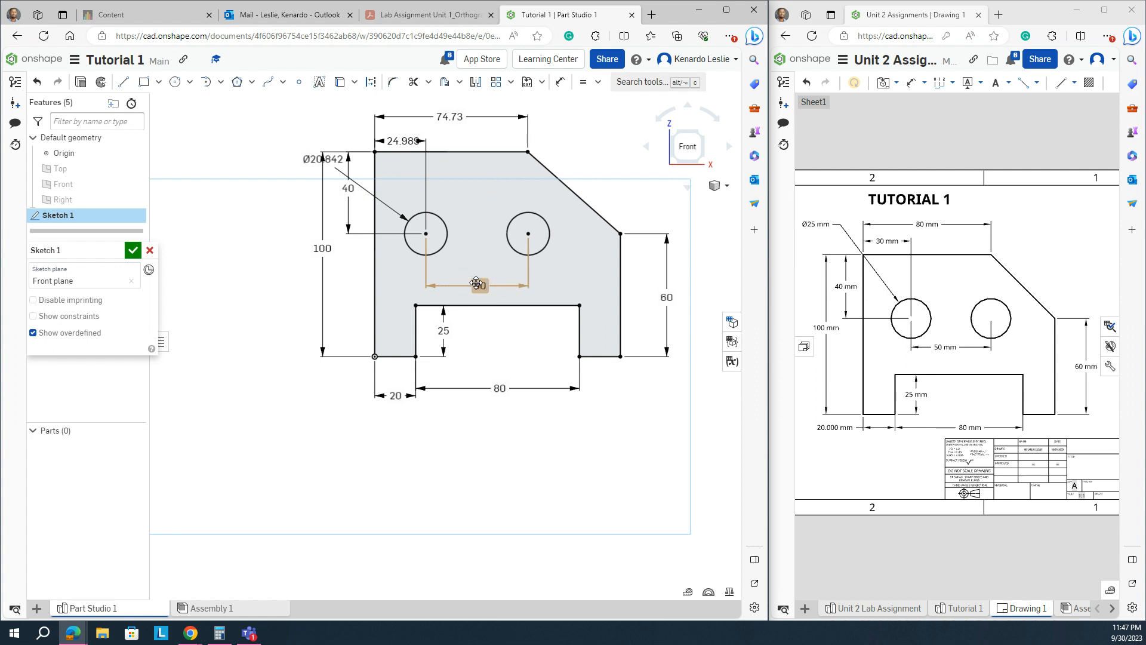
- Move the left circle's diameter dimension inside the plate, above and between the two circles, and set it to 25 mm
{"action": "mouse_move", "coordinate": [321, 164]}
{"action": "left_mouse_down"}
{"action": "mouse_move", "coordinate": [399, 182]}
{"action": "mouse_move", "coordinate": [400, 239]}
{"action": "mouse_move", "coordinate": [451, 274]}
{"action": "mouse_move", "coordinate": [461, 207]}
{"action": "mouse_move", "coordinate": [398, 178]}
{"action": "mouse_move", "coordinate": [468, 204]}
{"action": "mouse_move", "coordinate": [463, 188]}
{"action": "left_mouse_up"}
{"action": "double_click", "coordinate": [470, 188]}
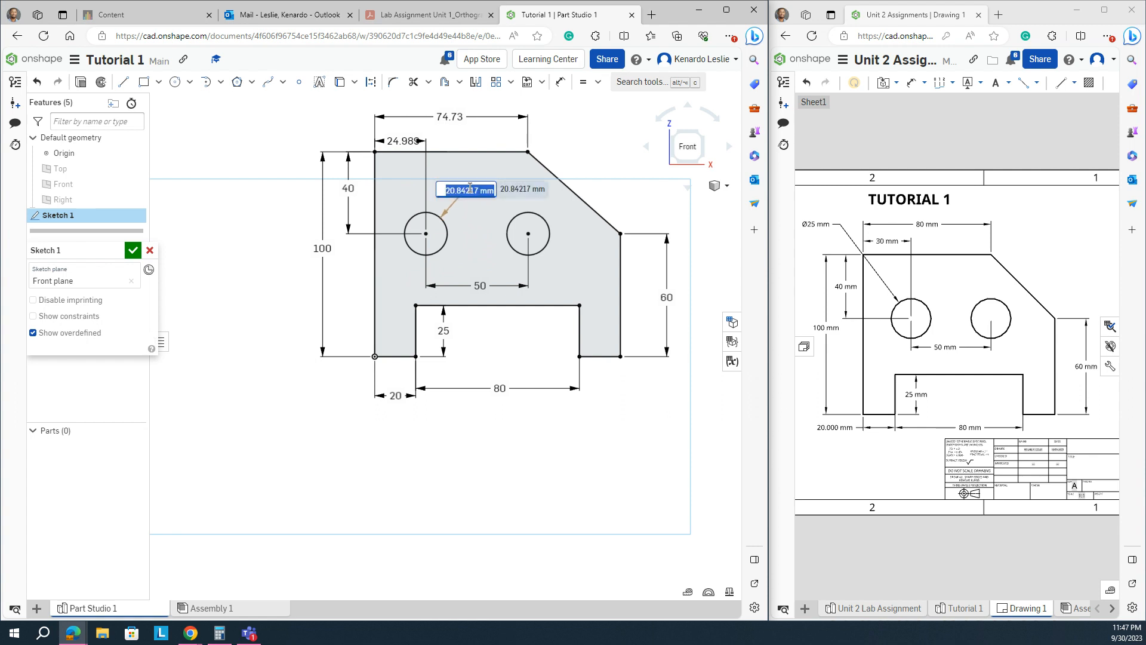
{"action": "type", "text": "25"}
{"action": "key", "text": "Return"}
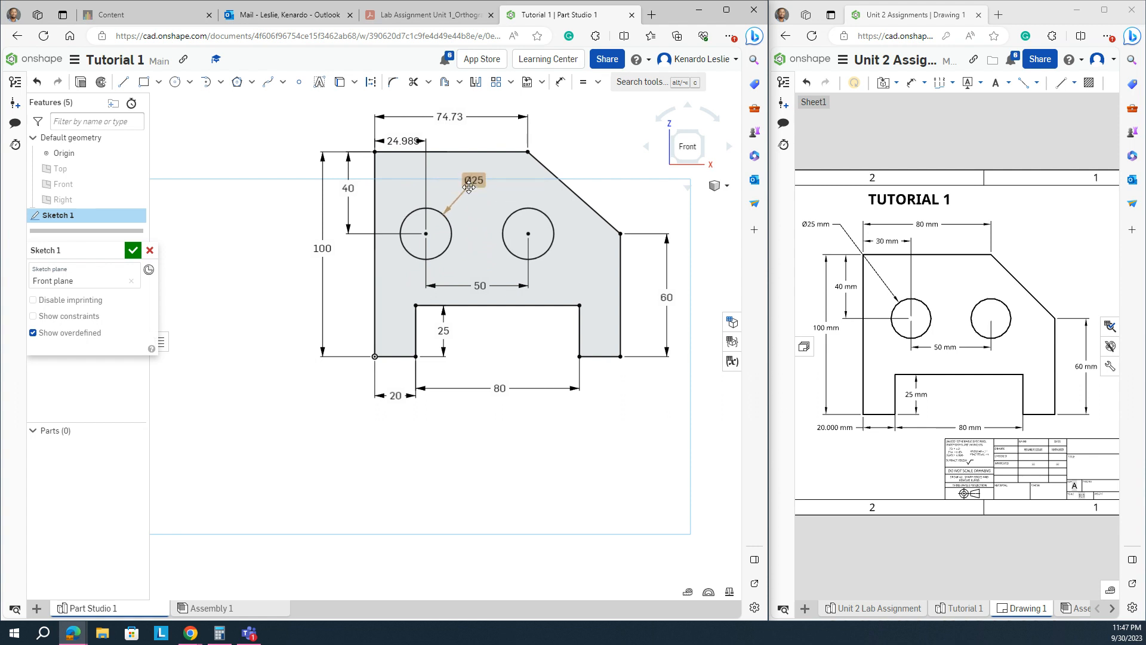
- Set the left circle's horizontal distance from the left edge to 30 mm and the top edge's length to 80 mm
{"action": "double_click", "coordinate": [408, 141]}
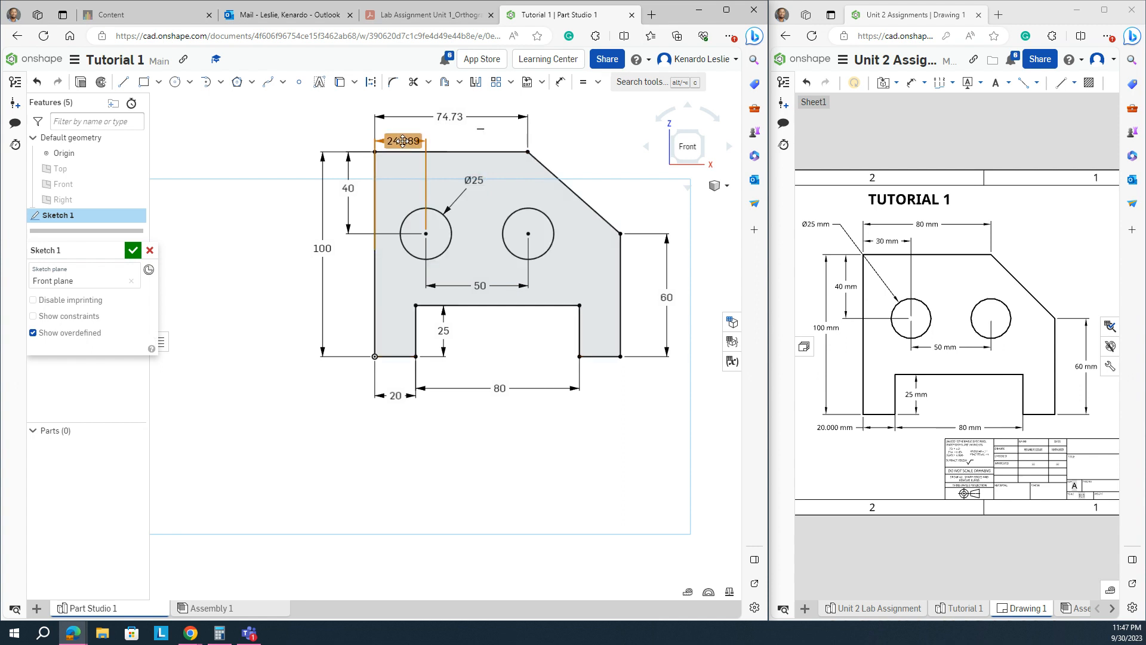
{"action": "type", "text": "3"}
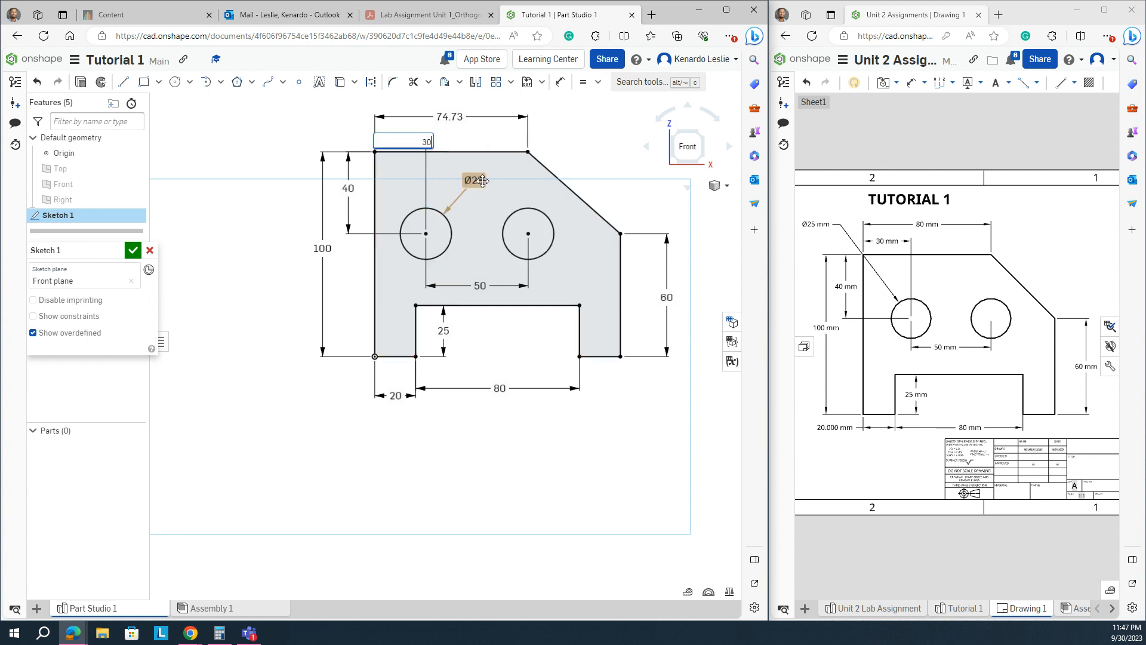
{"action": "type", "text": "0"}
{"action": "key", "text": "Return"}
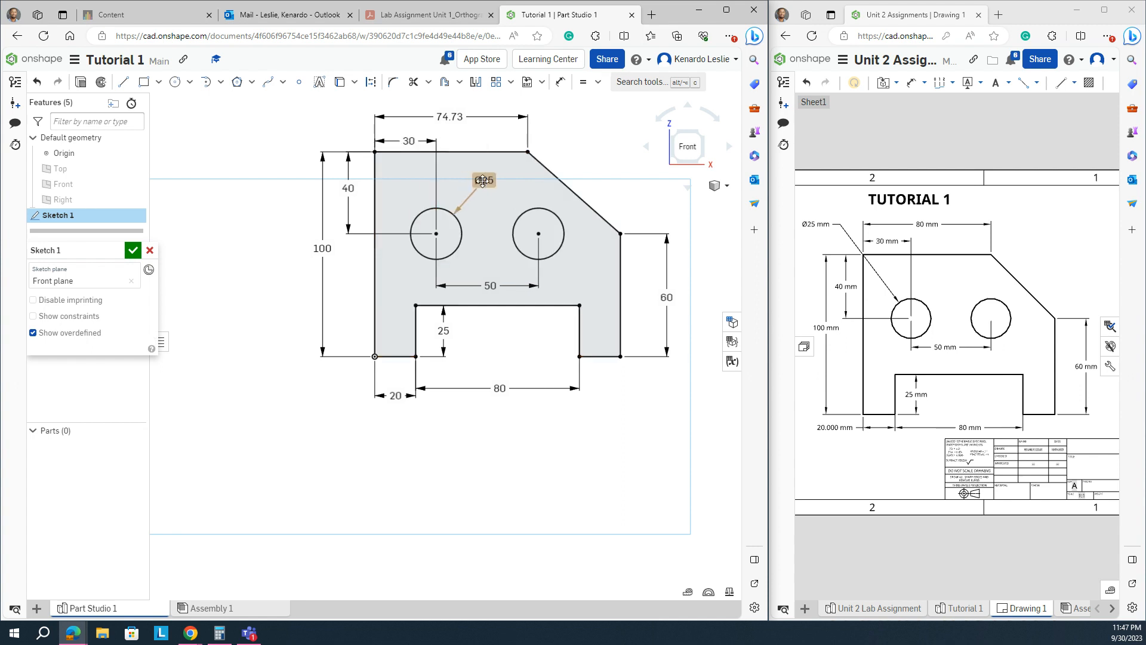
{"action": "double_click", "coordinate": [460, 117]}
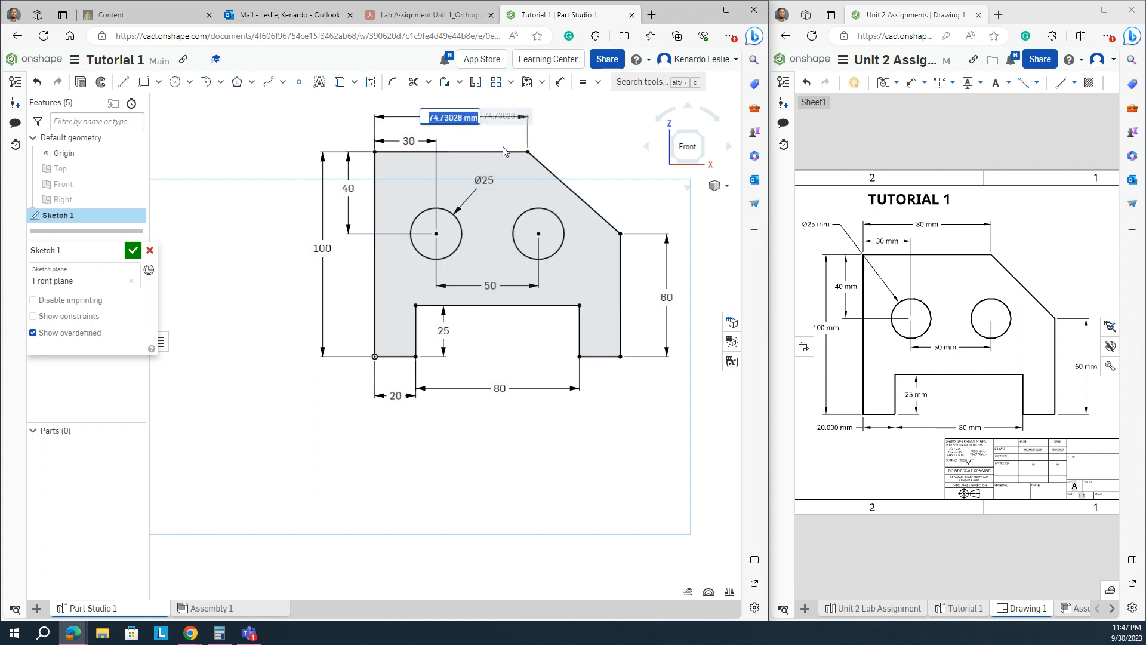
{"action": "type", "text": "80"}
{"action": "key", "text": "Return"}
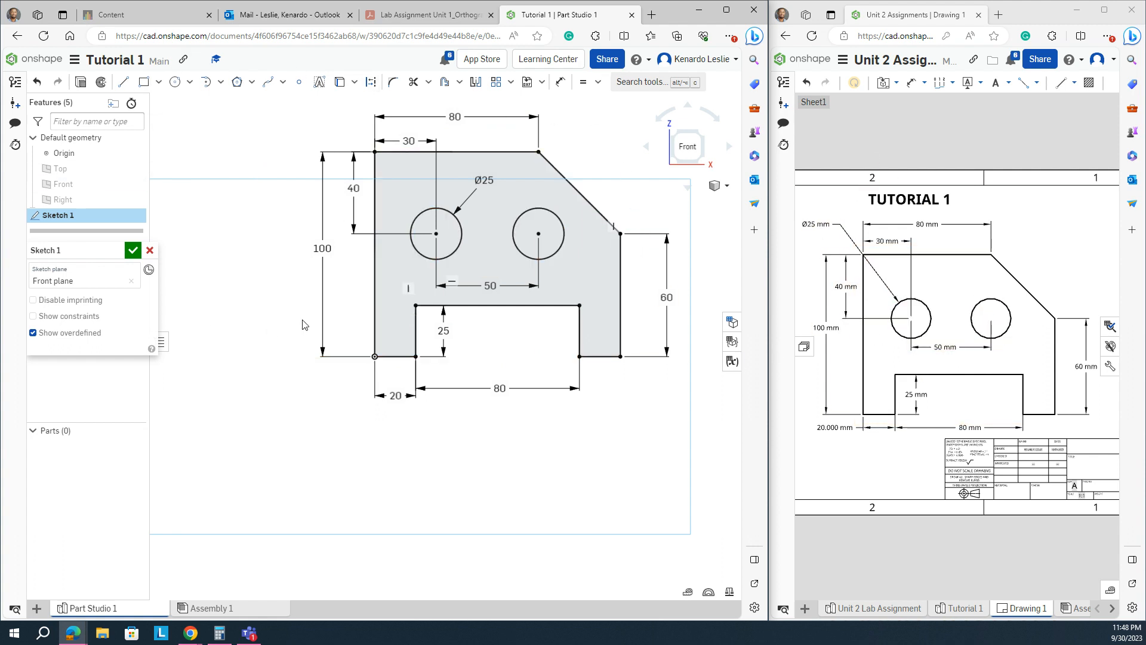
- Finish Sketch 1, reopening it once for editing and accepting it again
{"action": "left_click", "coordinate": [133, 251]}
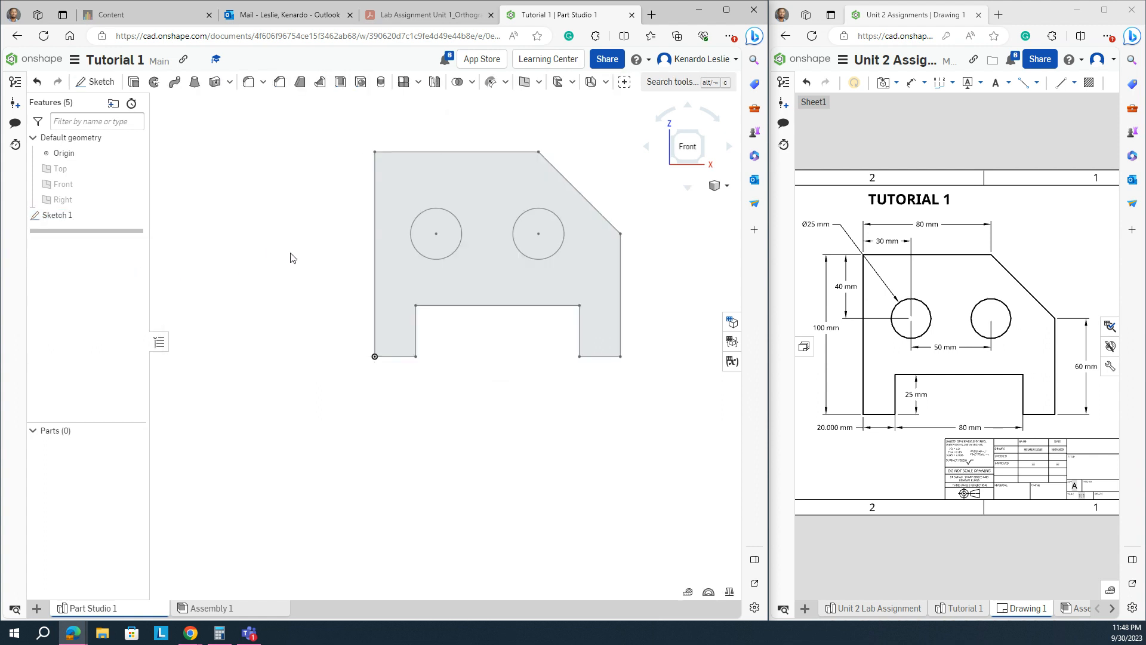
{"action": "double_click", "coordinate": [79, 216]}
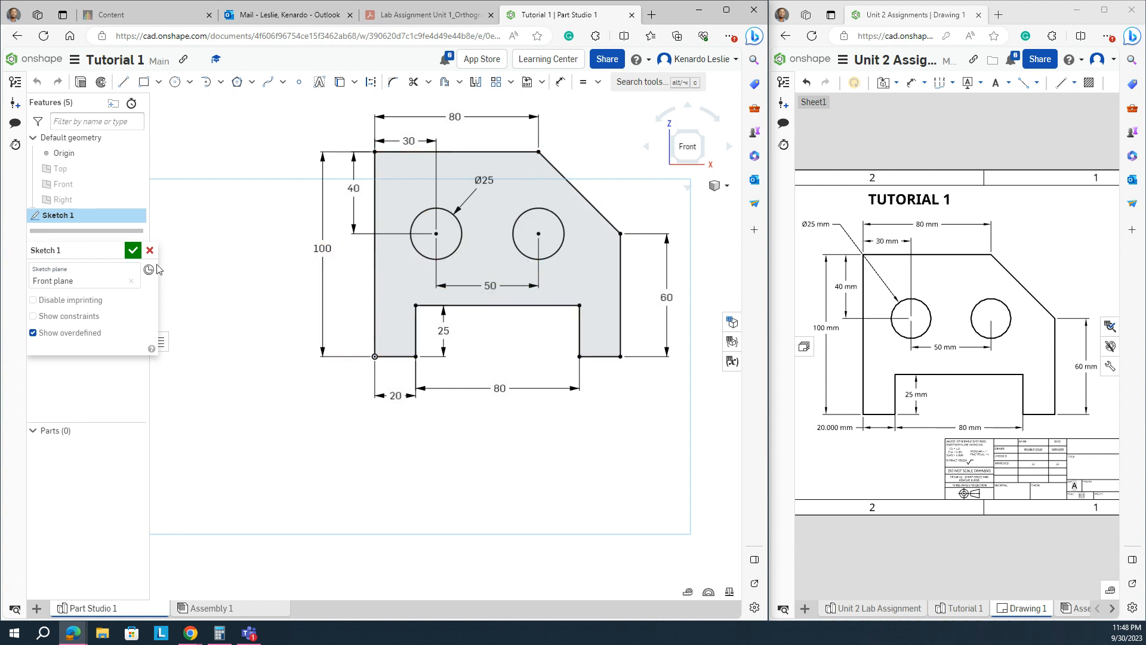
{"action": "left_click", "coordinate": [129, 253]}
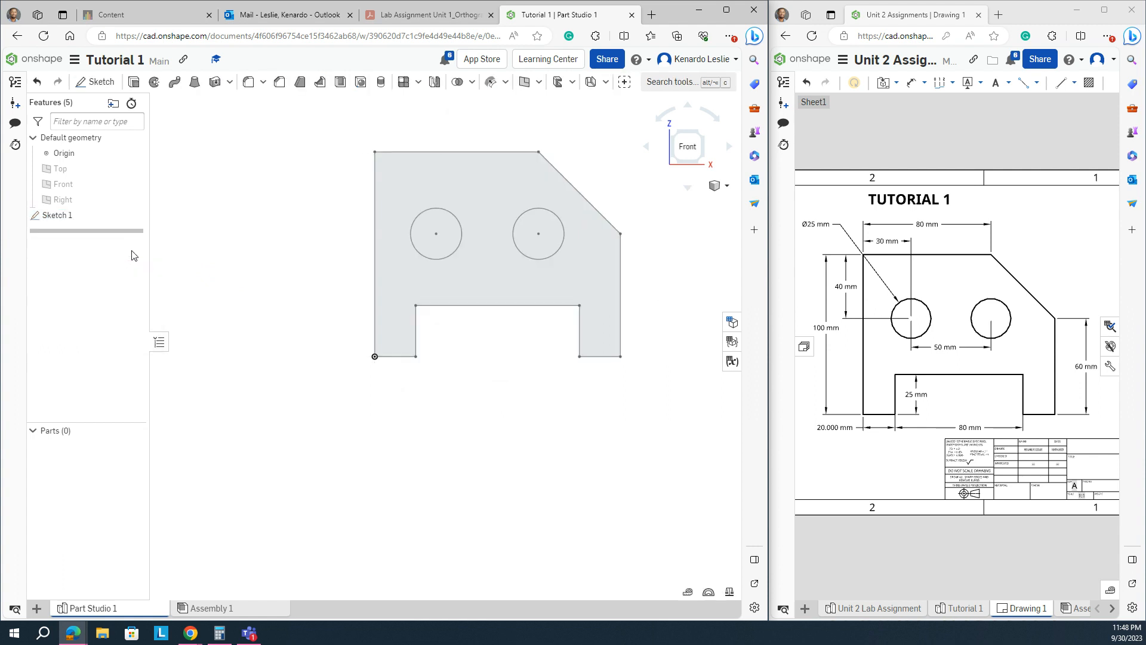